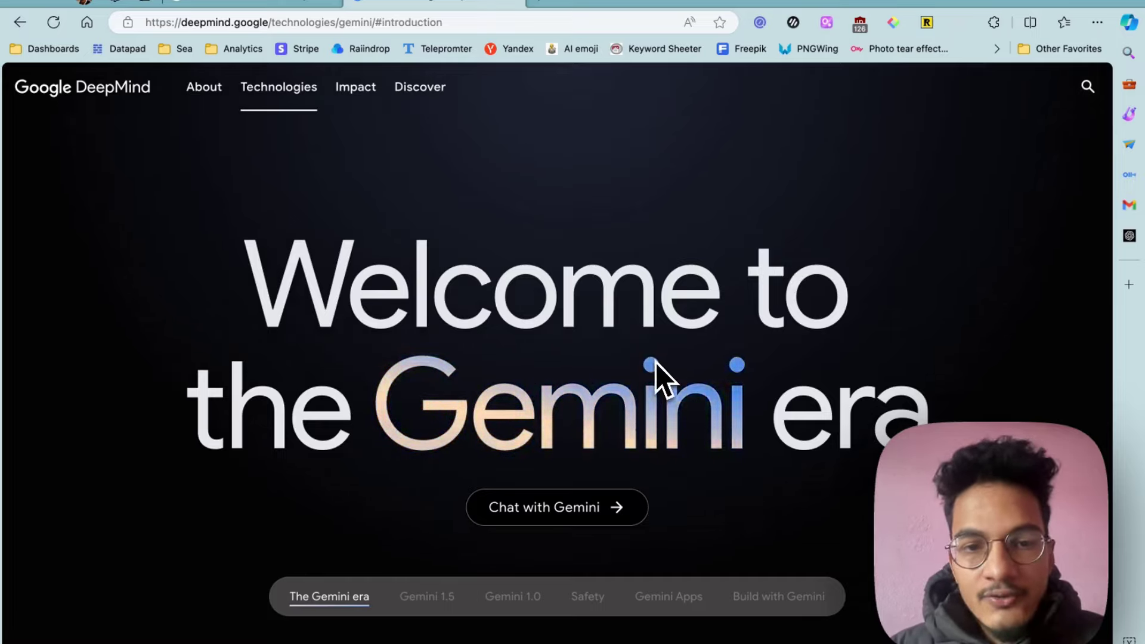
- Scroll through the Gemini page and jump to its Gemini 1.5 section
scroll(658, 365, down, 2)
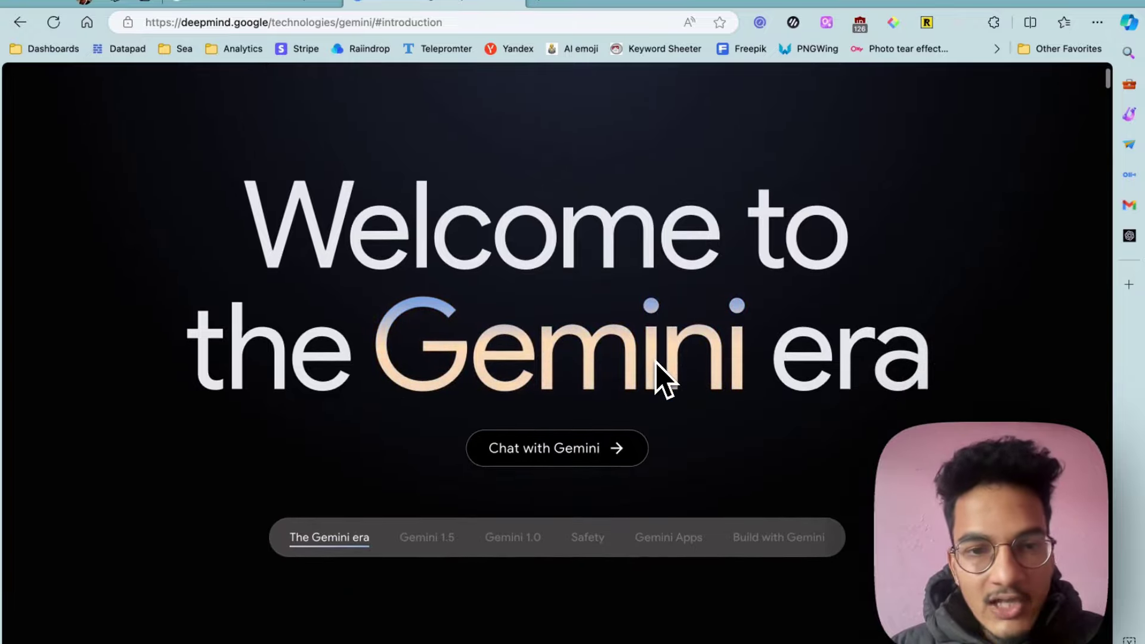
scroll(657, 365, up, 1)
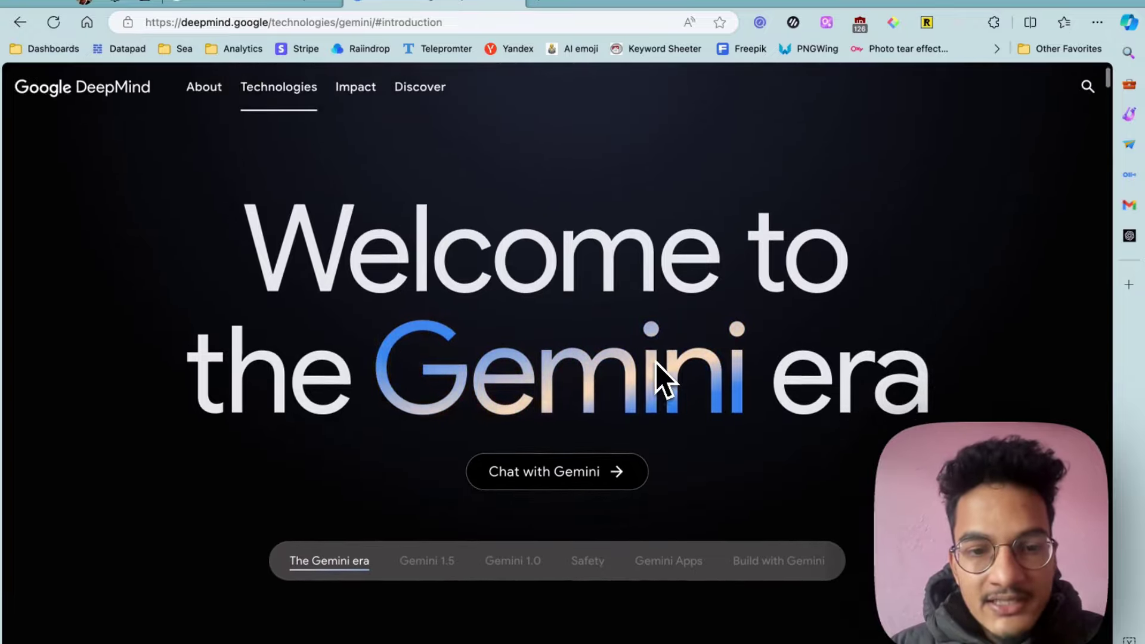
scroll(657, 377, down, 2)
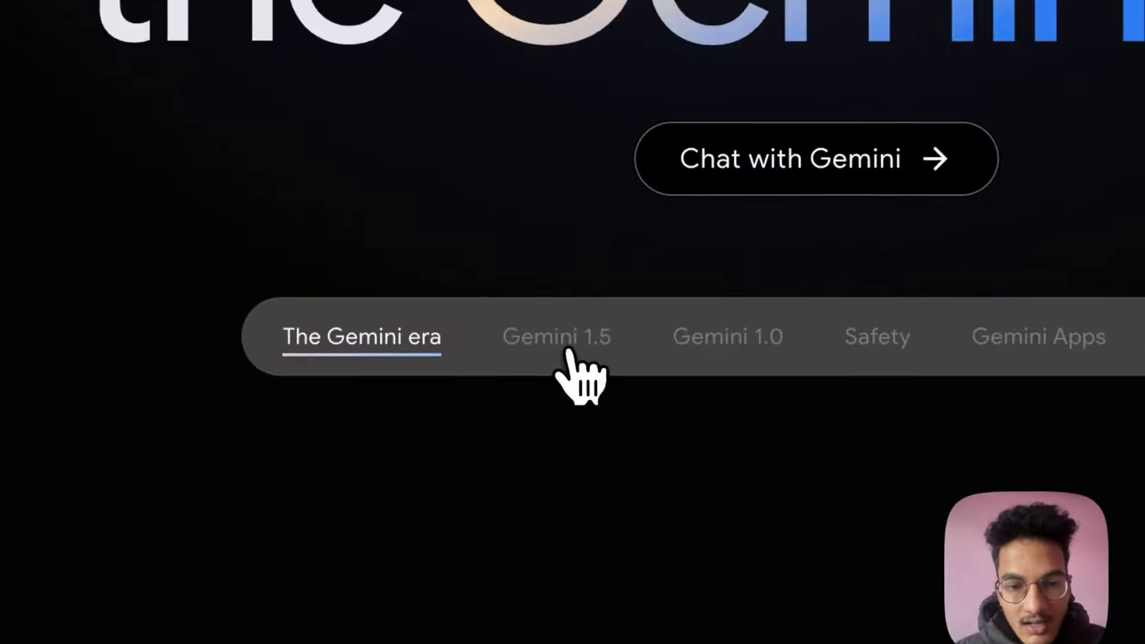
click(567, 351)
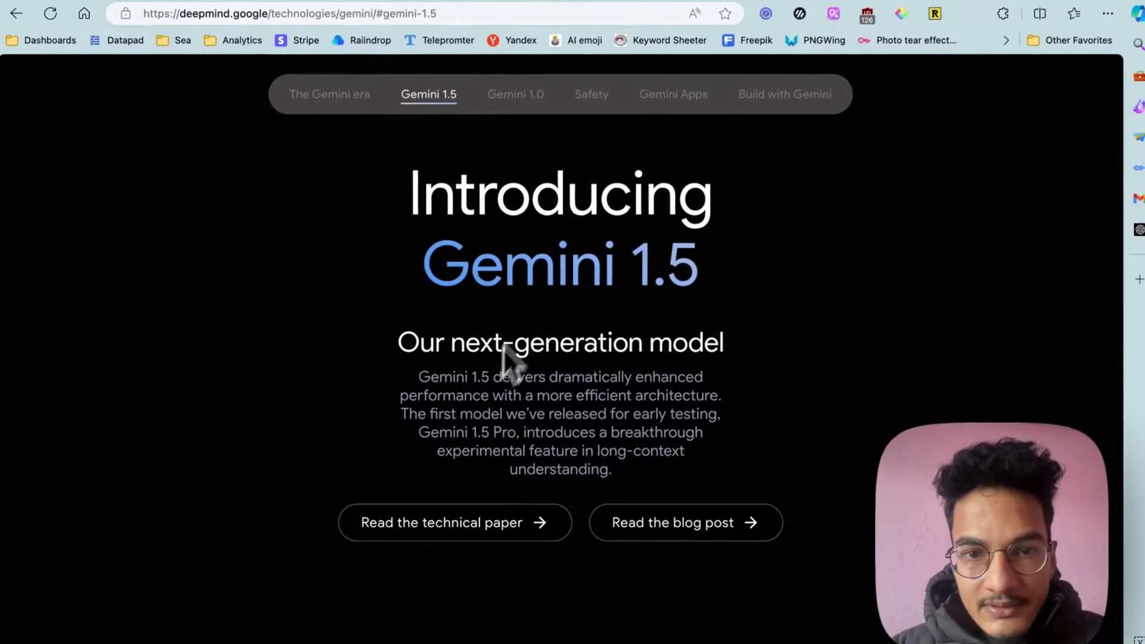
scroll(448, 281, down, 3)
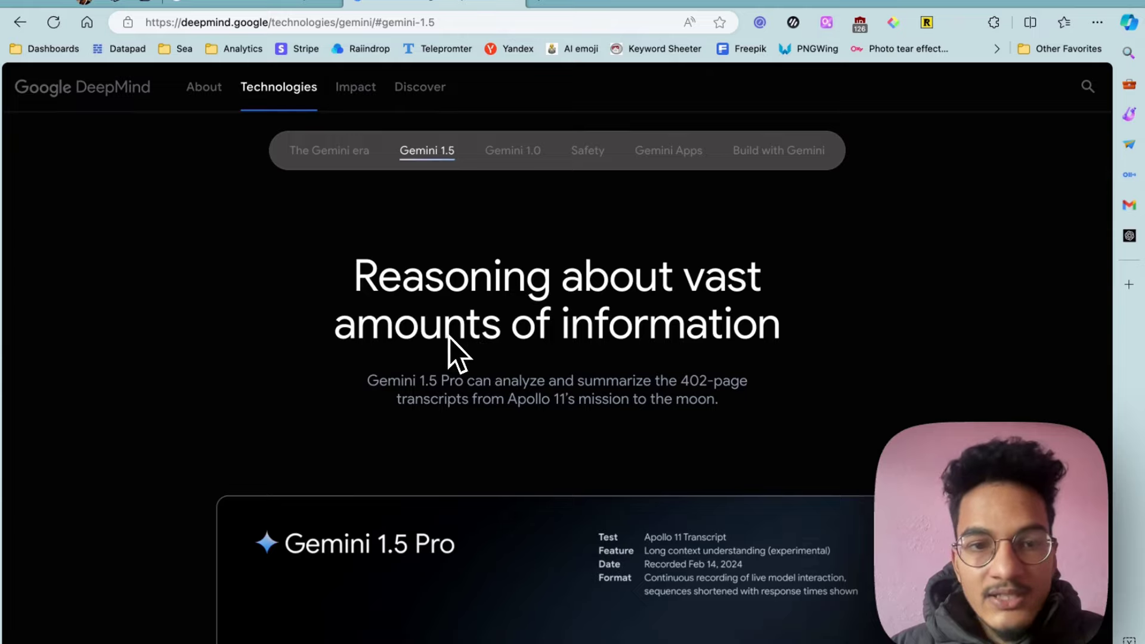
scroll(442, 338, down, 3)
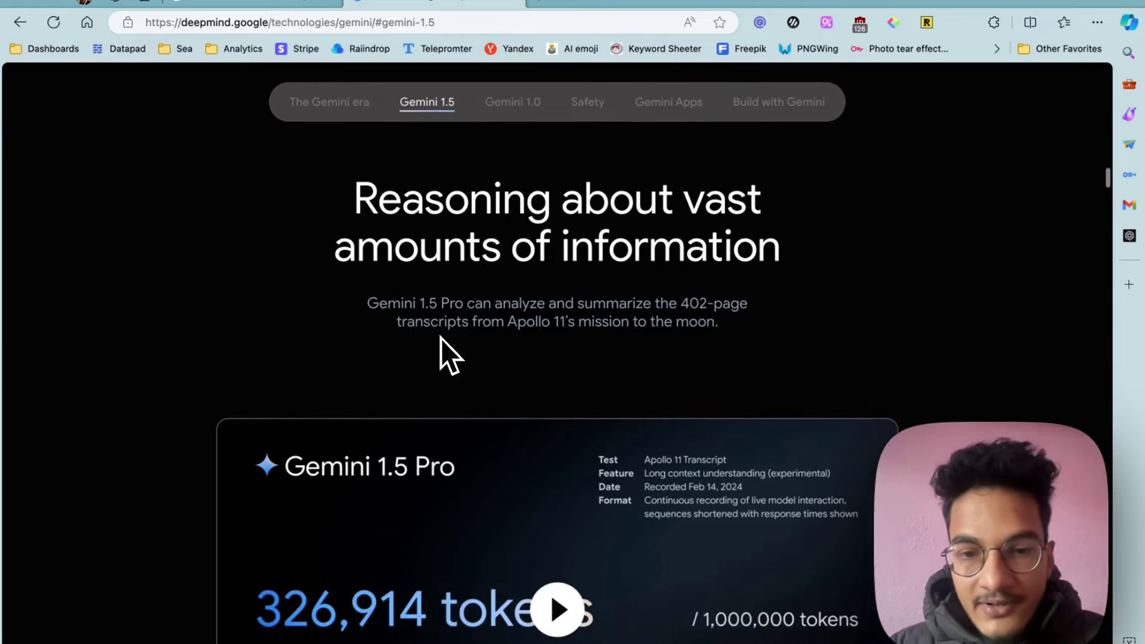
scroll(477, 358, down, 1)
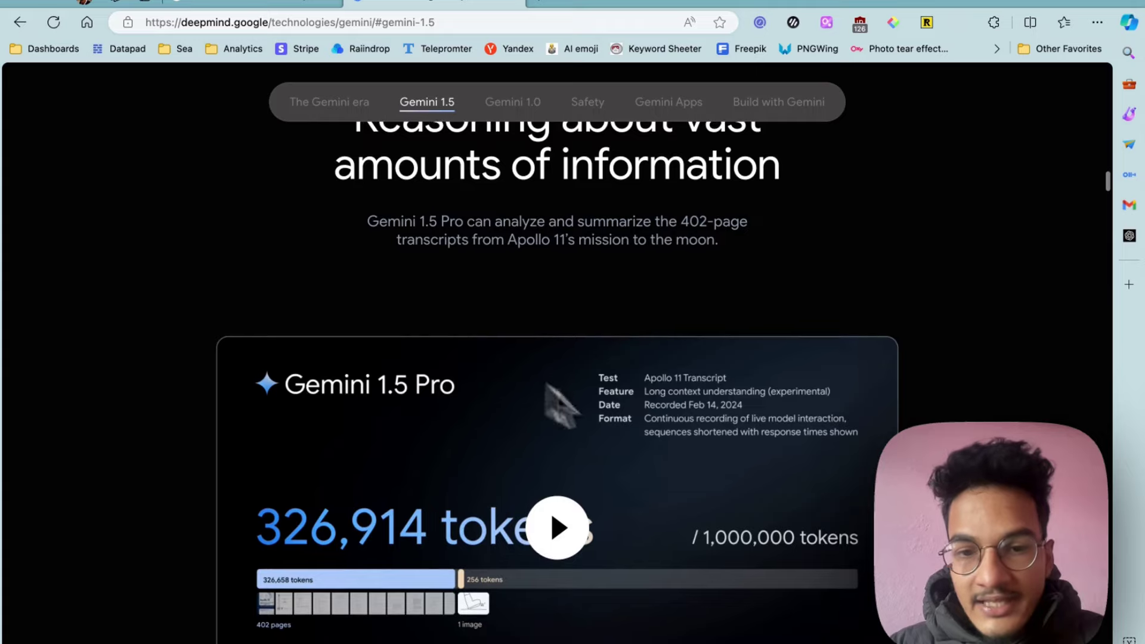
scroll(801, 549, down, 1)
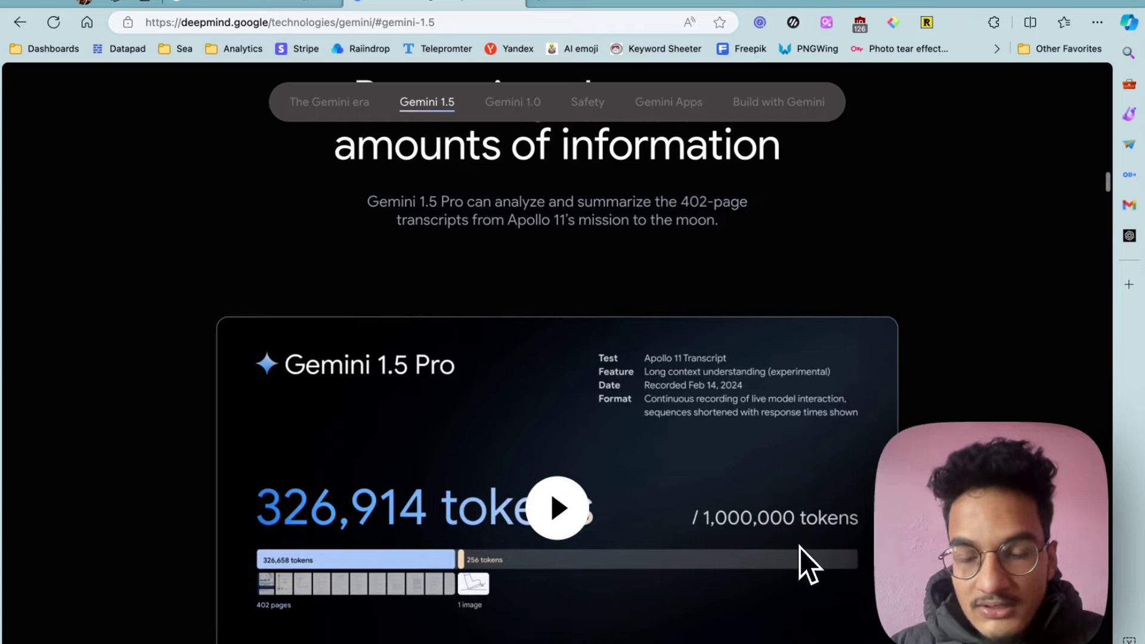
scroll(801, 548, down, 1)
- Highlight the paragraph about the Apollo 11 transcripts, then clear the selection
triple_click(422, 220)
click(390, 203)
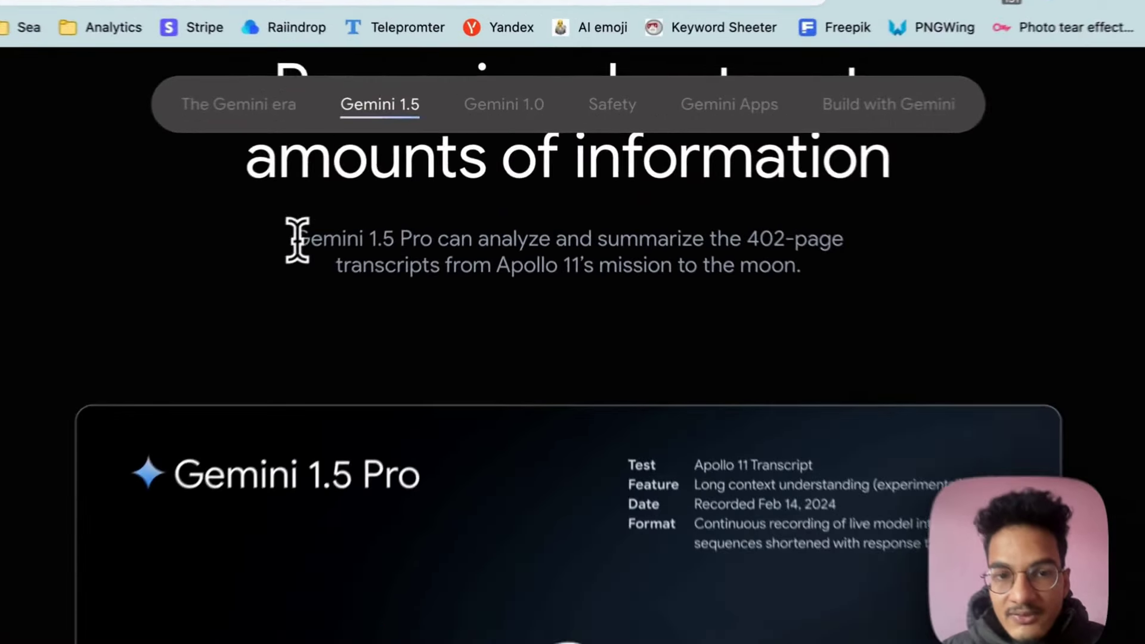
drag(369, 195, 540, 200)
triple_click(548, 256)
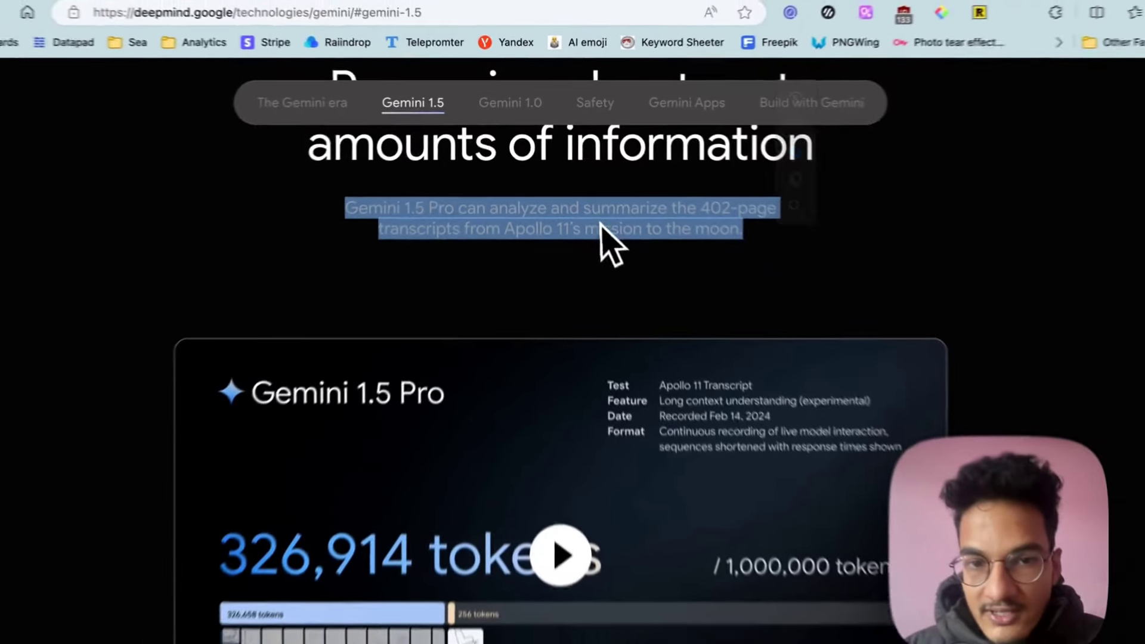
click(594, 281)
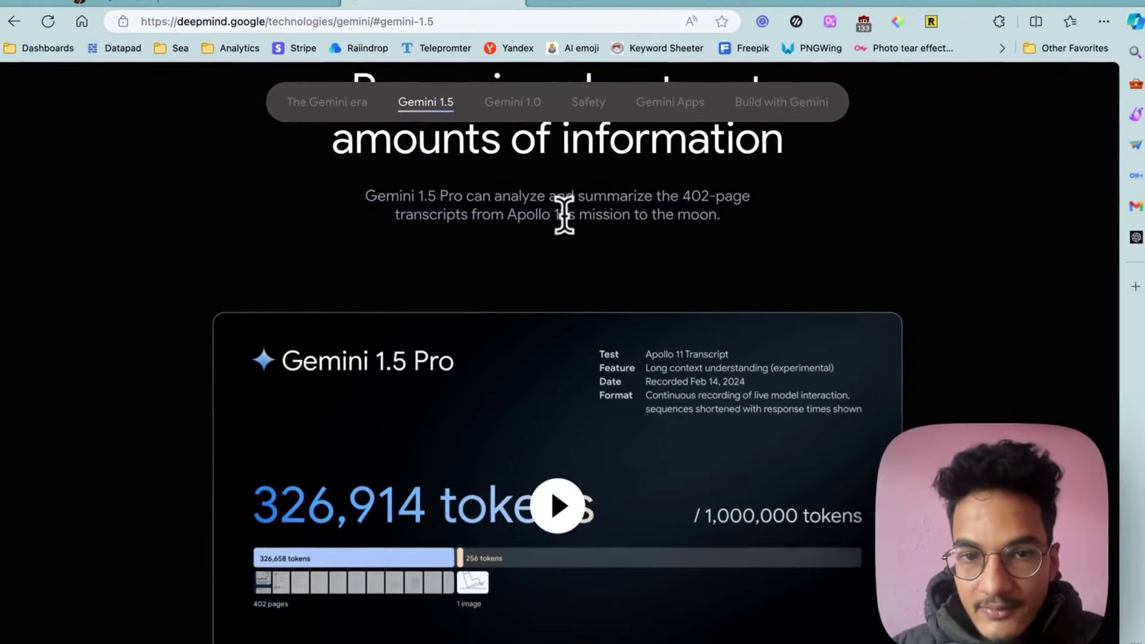
- Scroll further down the page to read the rest of the Gemini overview
scroll(590, 239, down, 10)
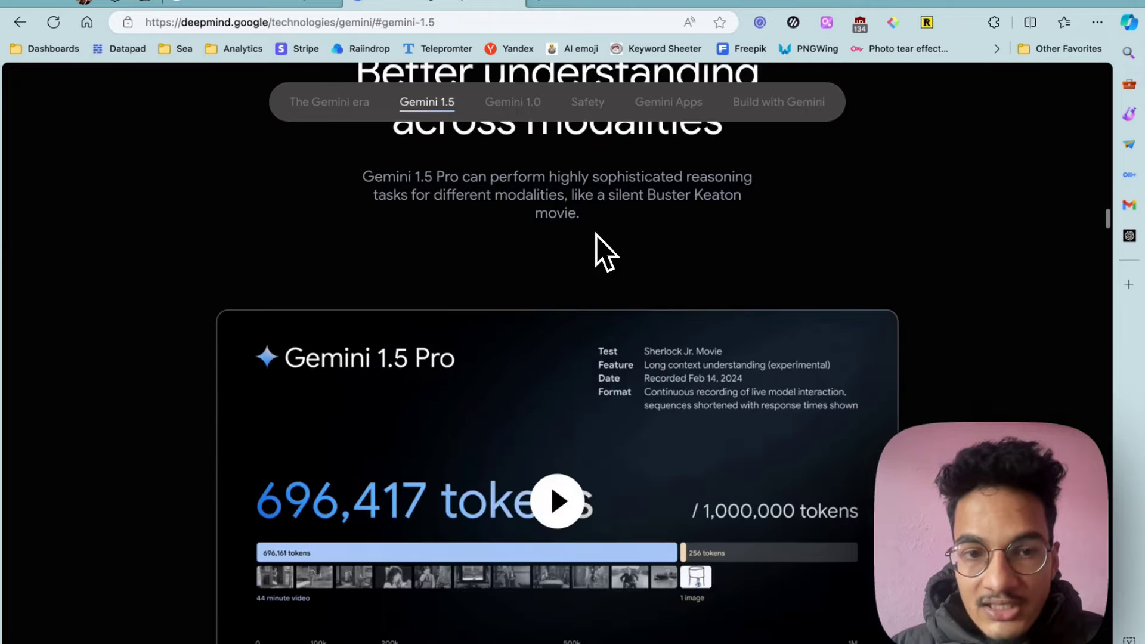
scroll(596, 235, down, 2)
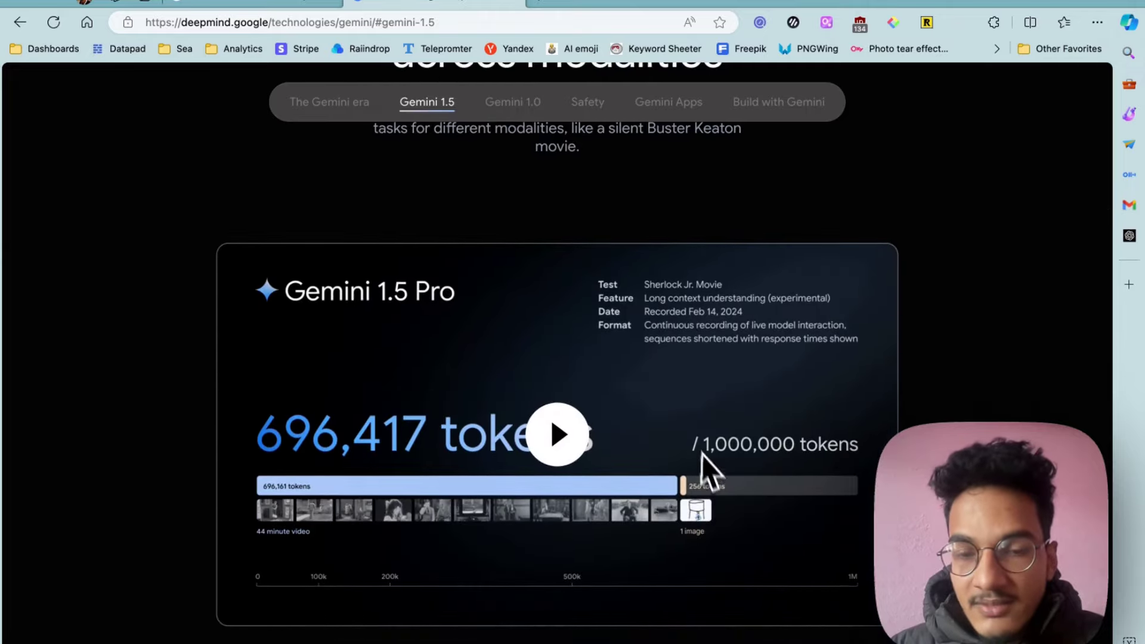
scroll(710, 473, down, 3)
scroll(710, 473, down, 10)
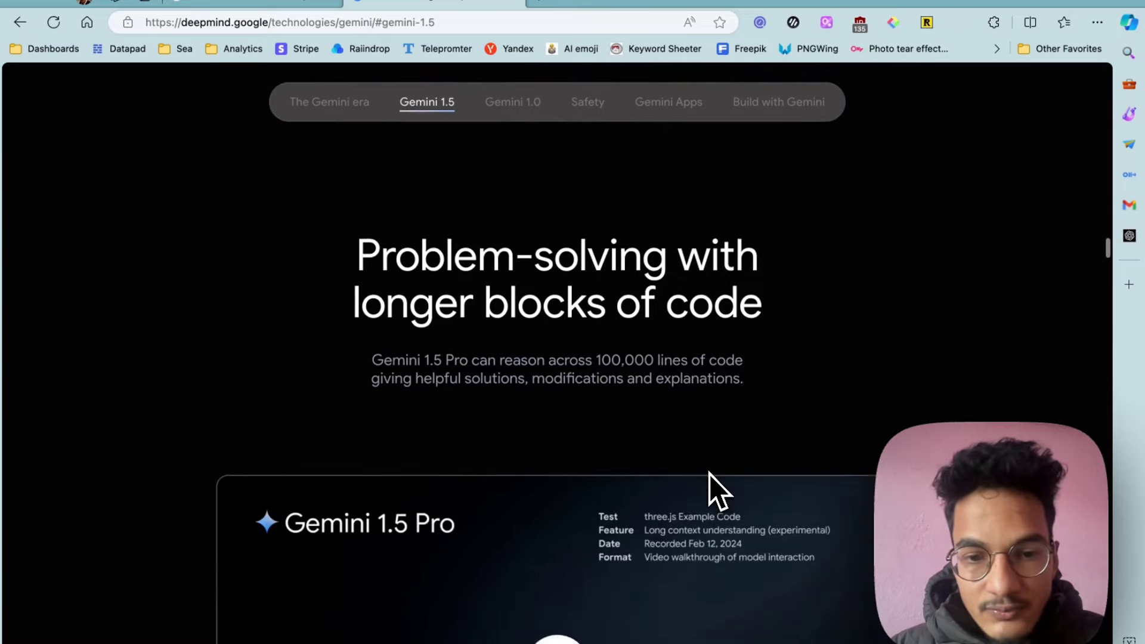
scroll(718, 490, down, 2)
scroll(719, 491, down, 1)
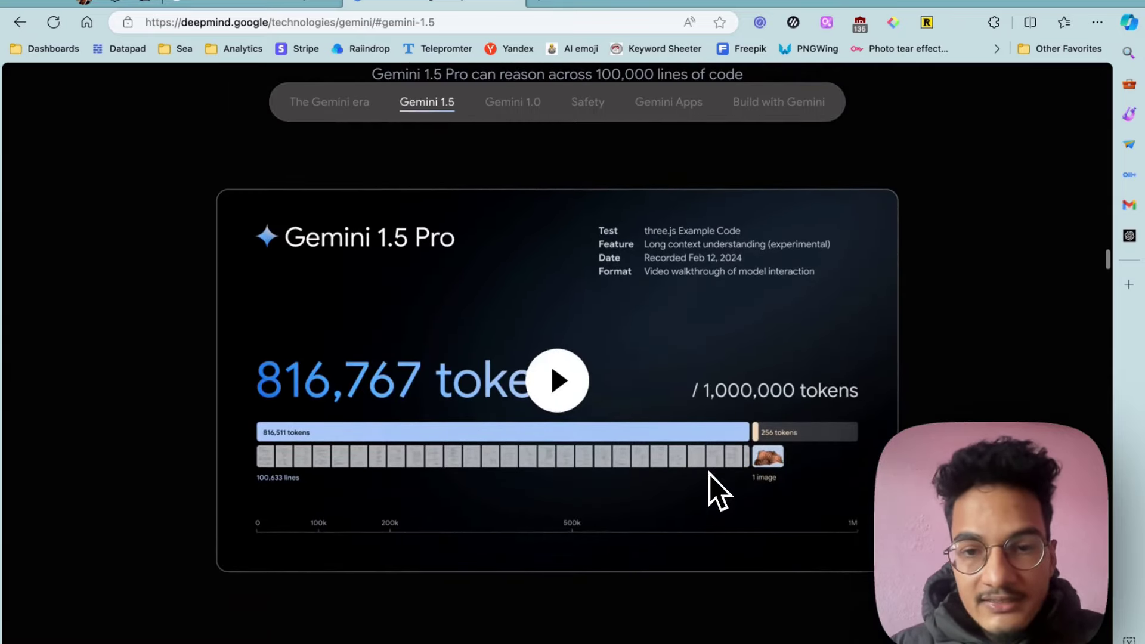
scroll(710, 473, up, 12)
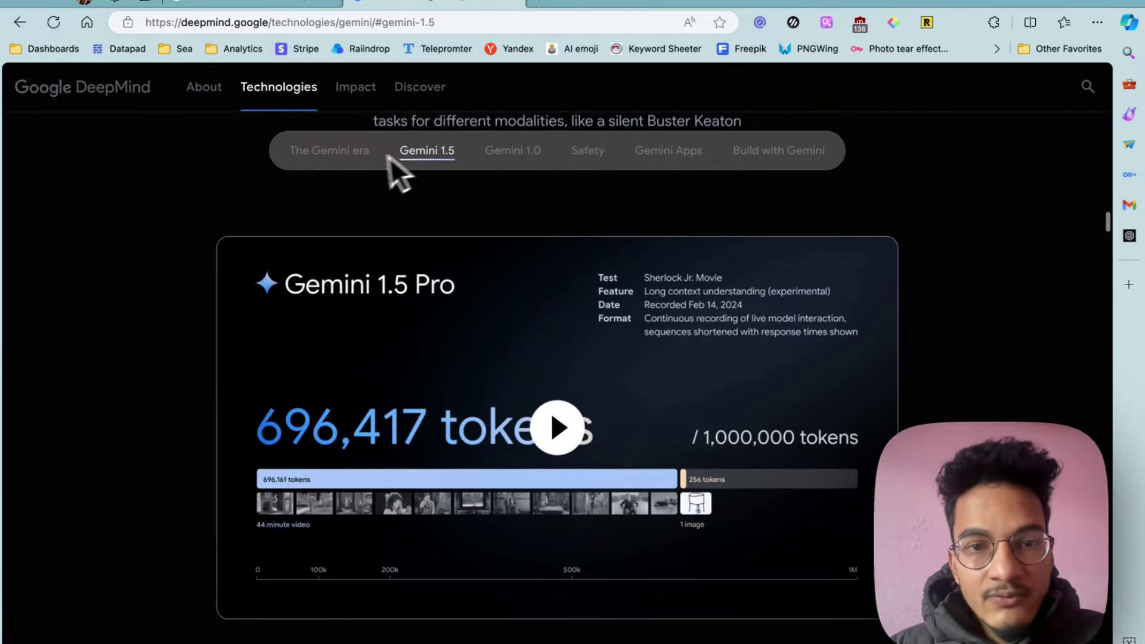
scroll(522, 286, down, 10)
scroll(522, 285, up, 15)
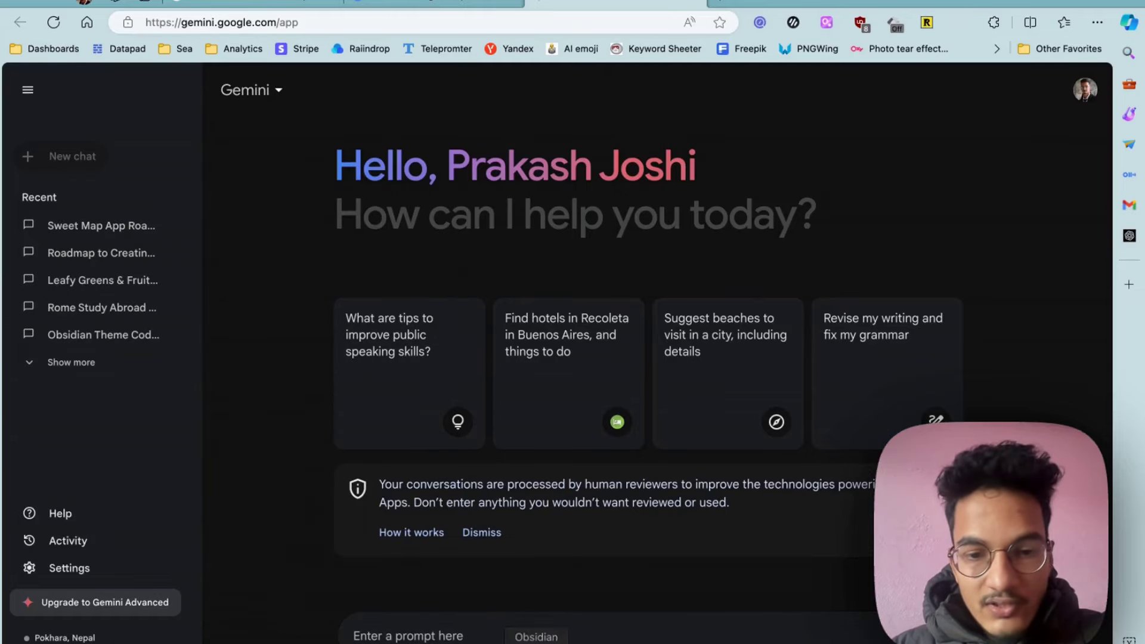
- Bring Obsidian forward, hide the calendar sidebar, and open Settings
click(532, 634)
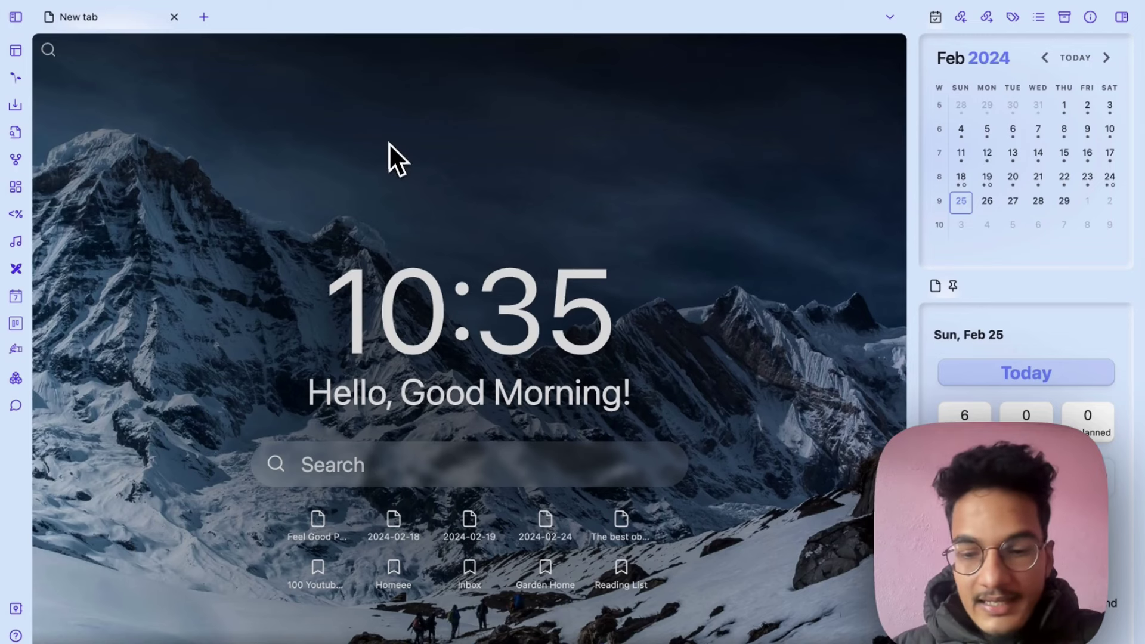
key(super+shift+backslash)
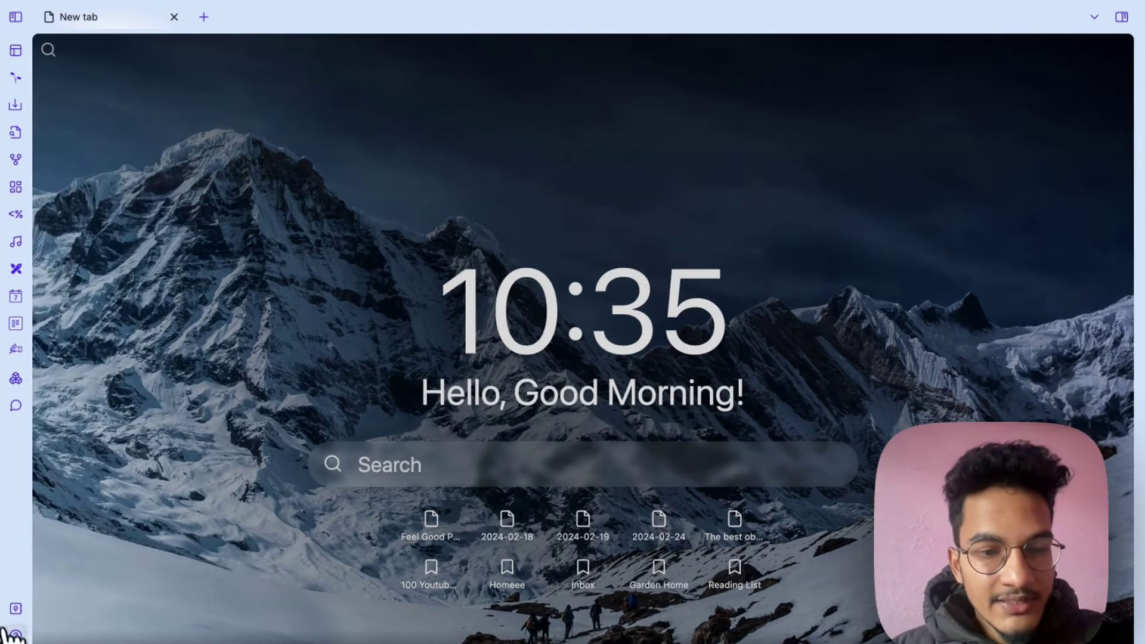
key(super+comma)
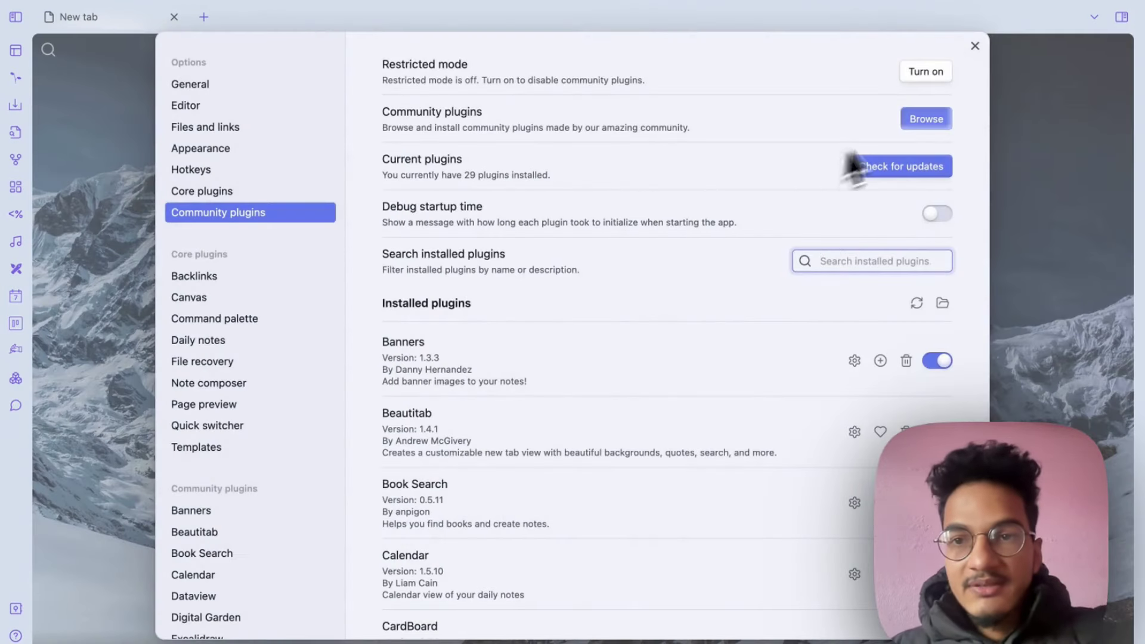
- Search the community plugins for 'gemini', then reinstall and enable Gemini Assistant
click(938, 119)
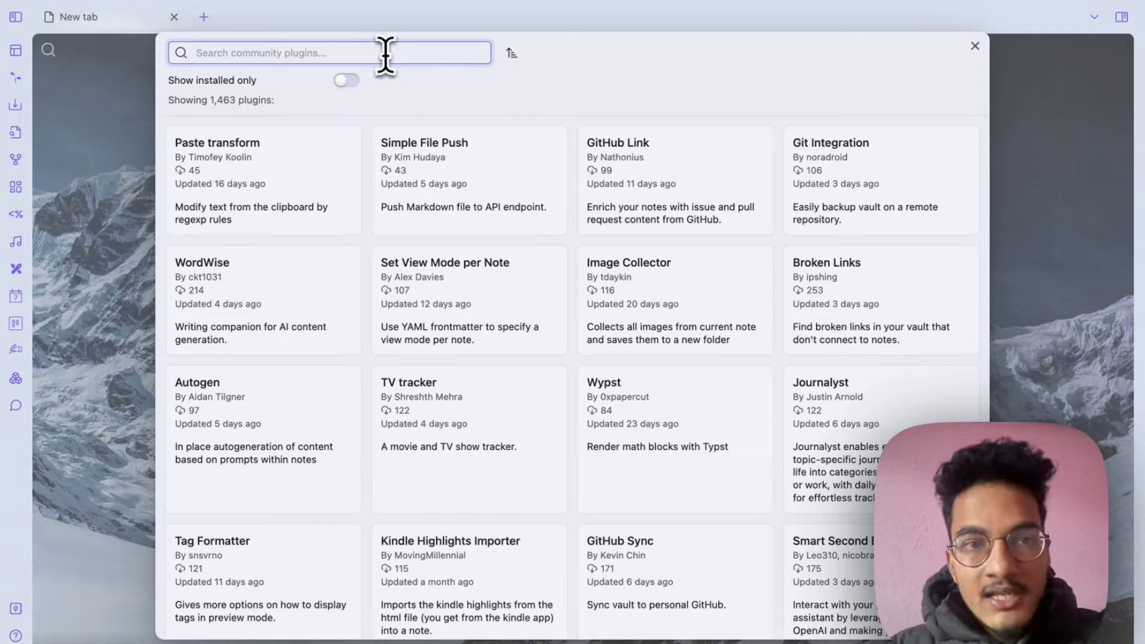
text(gemini)
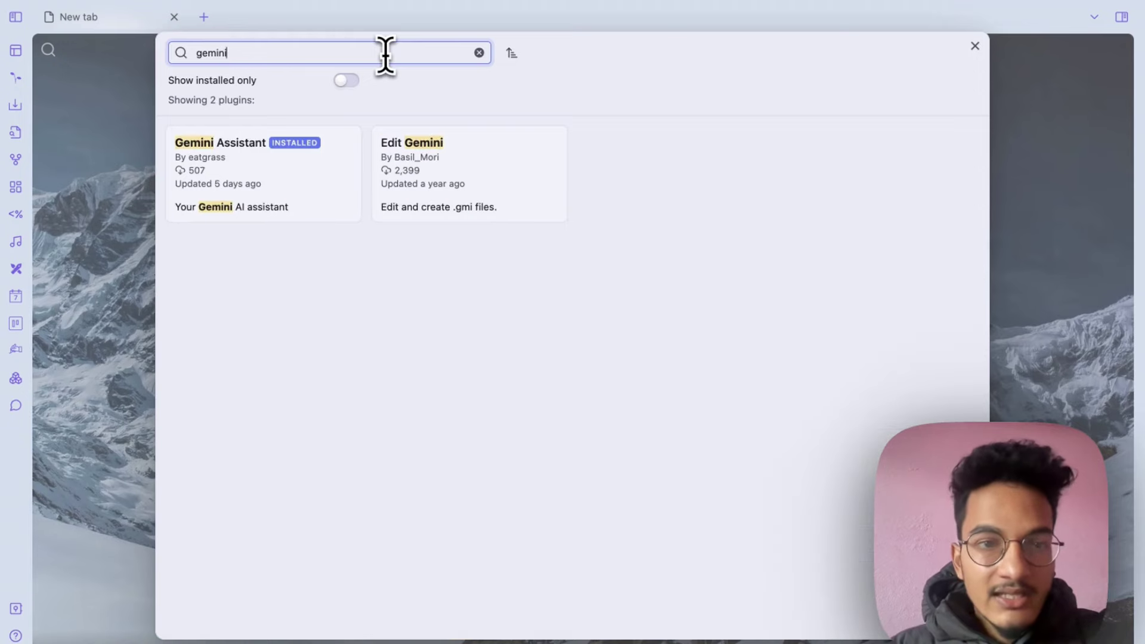
click(234, 182)
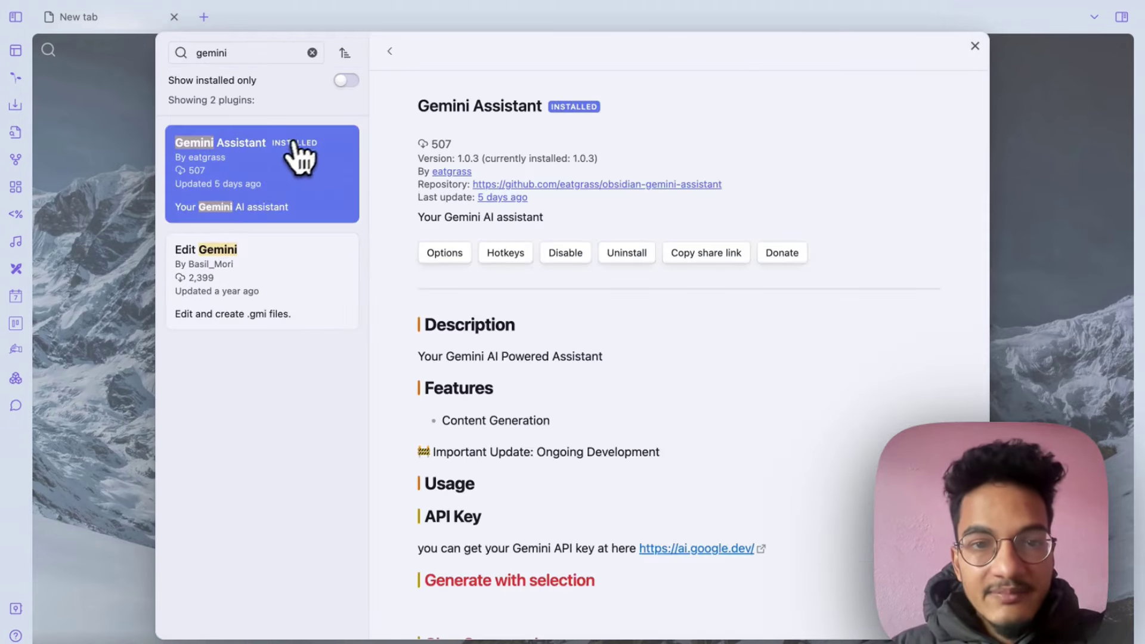
click(623, 255)
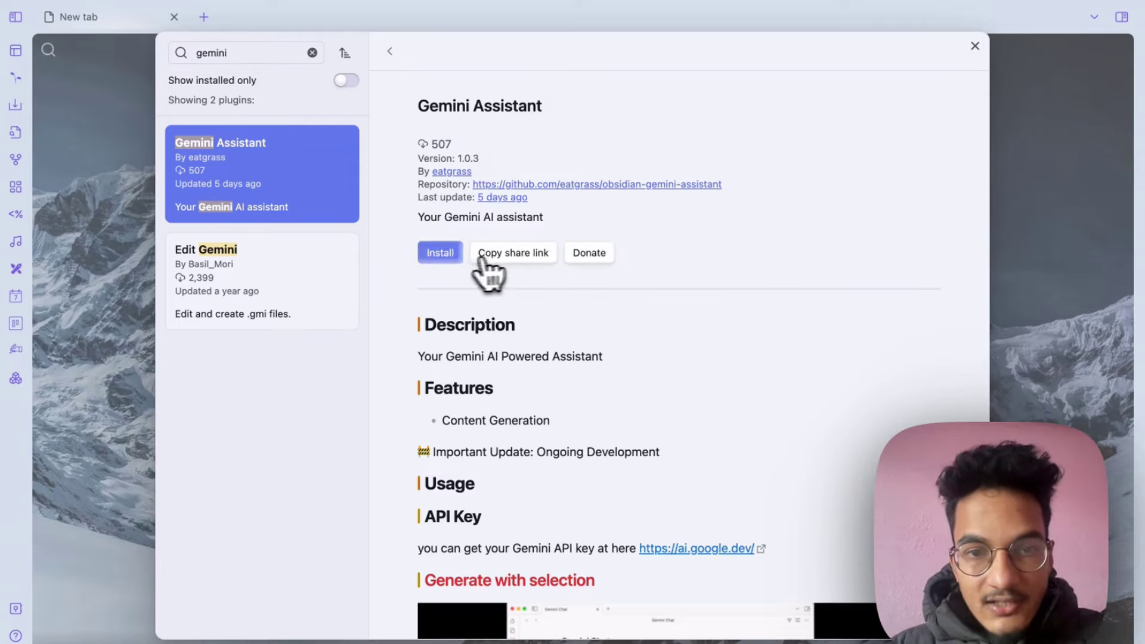
click(436, 258)
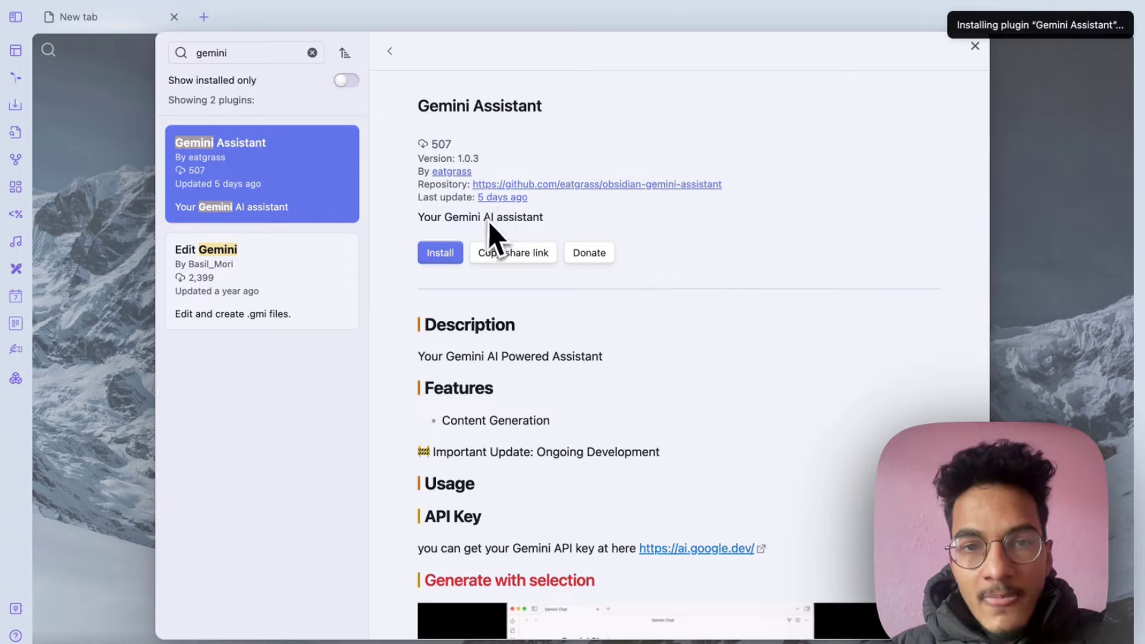
click(442, 255)
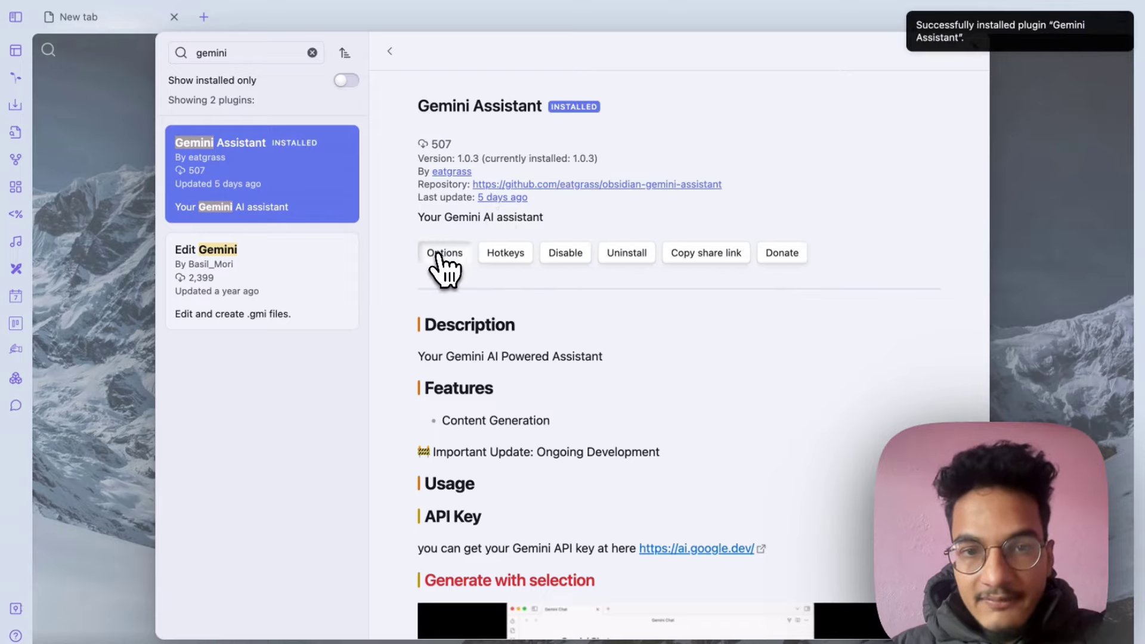
- Check the Gemini Assistant options' empty API key field, then switch to the browser window showing Gemini
click(446, 262)
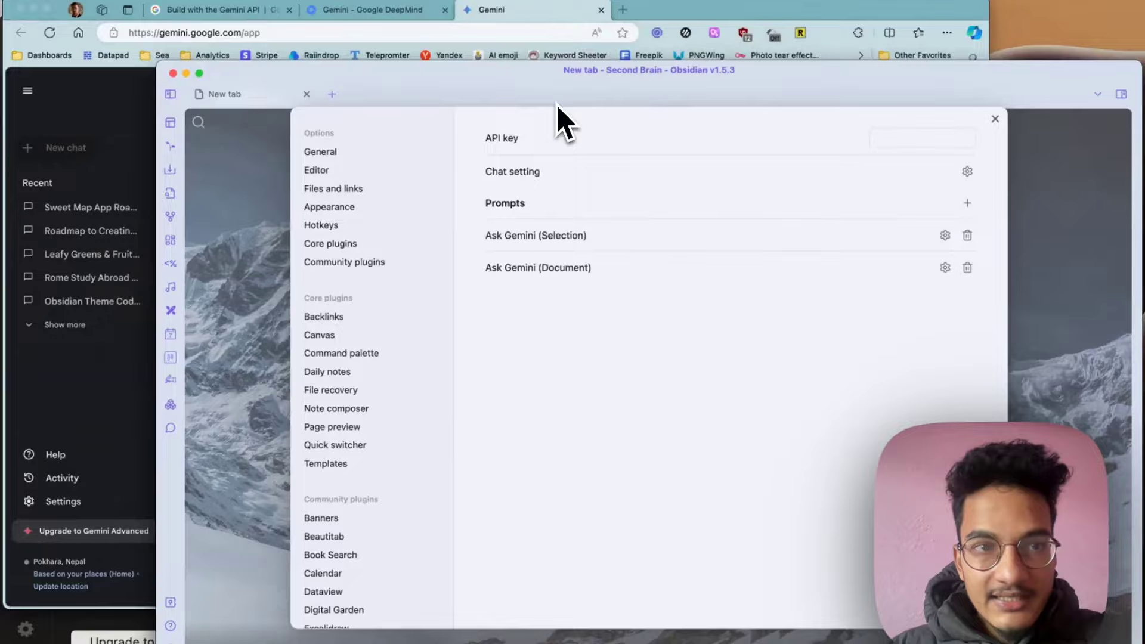
key(ctrl+Up)
click(170, 122)
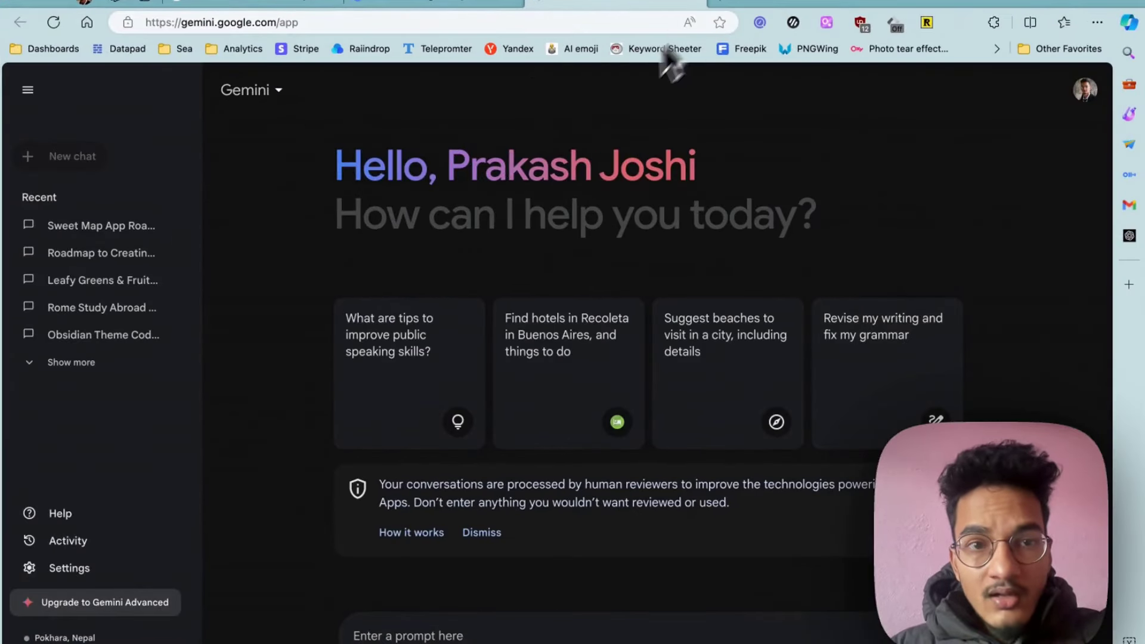
- Open Google AI Studio in a new tab and start creating an API key
click(724, 12)
key(ctrl+shift+Tab)
key(ctrl+shift+Tab)
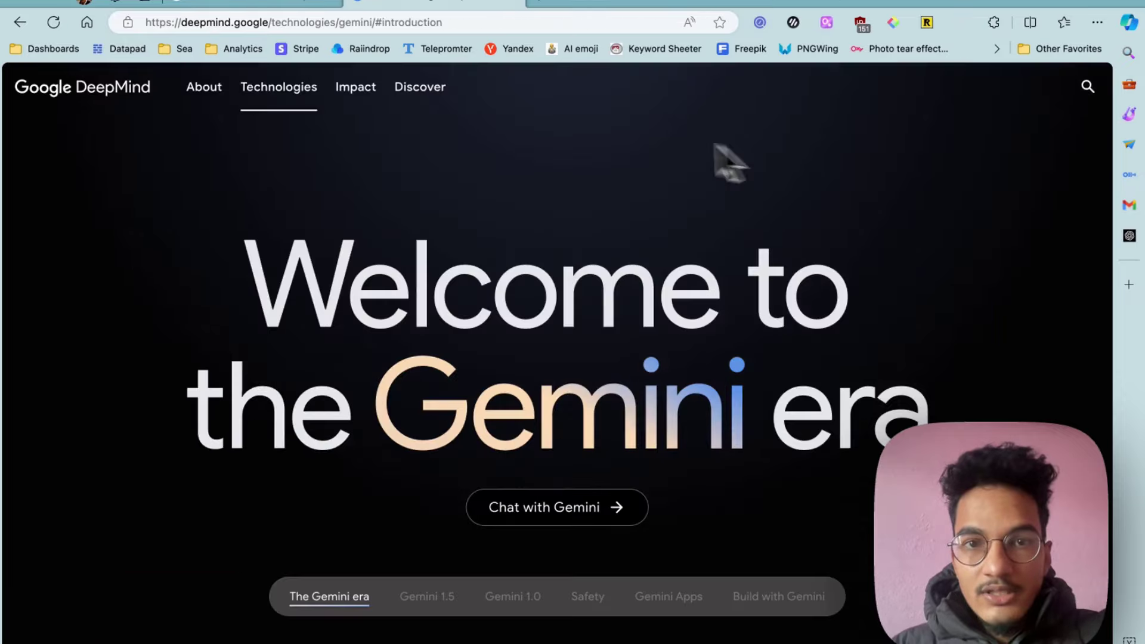
click(541, 5)
text(ai)
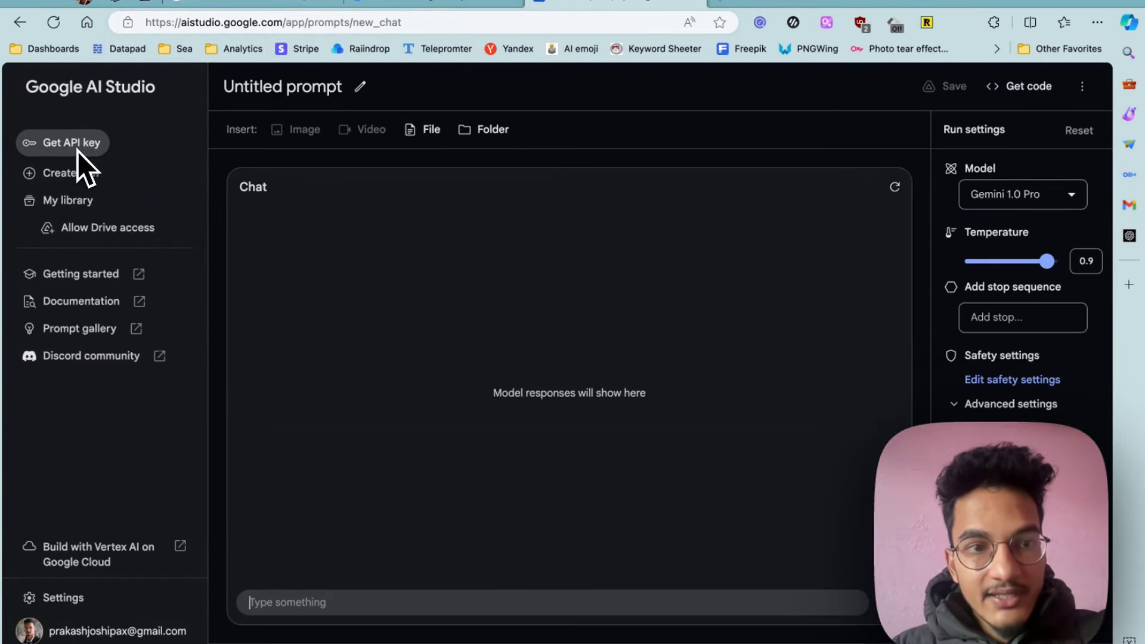
click(76, 153)
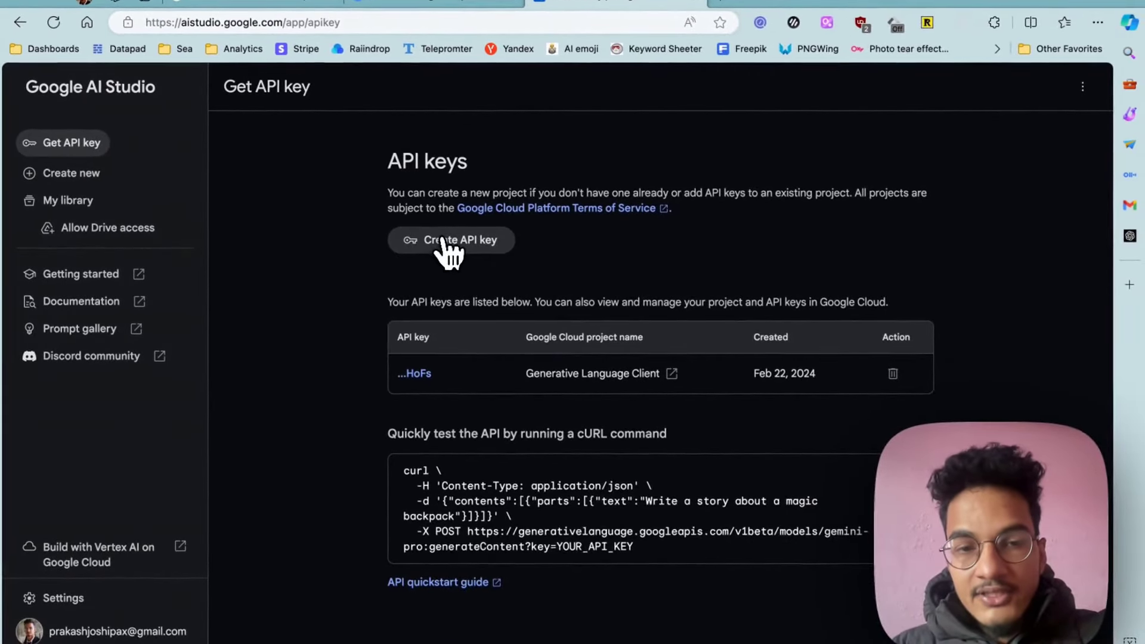
click(470, 251)
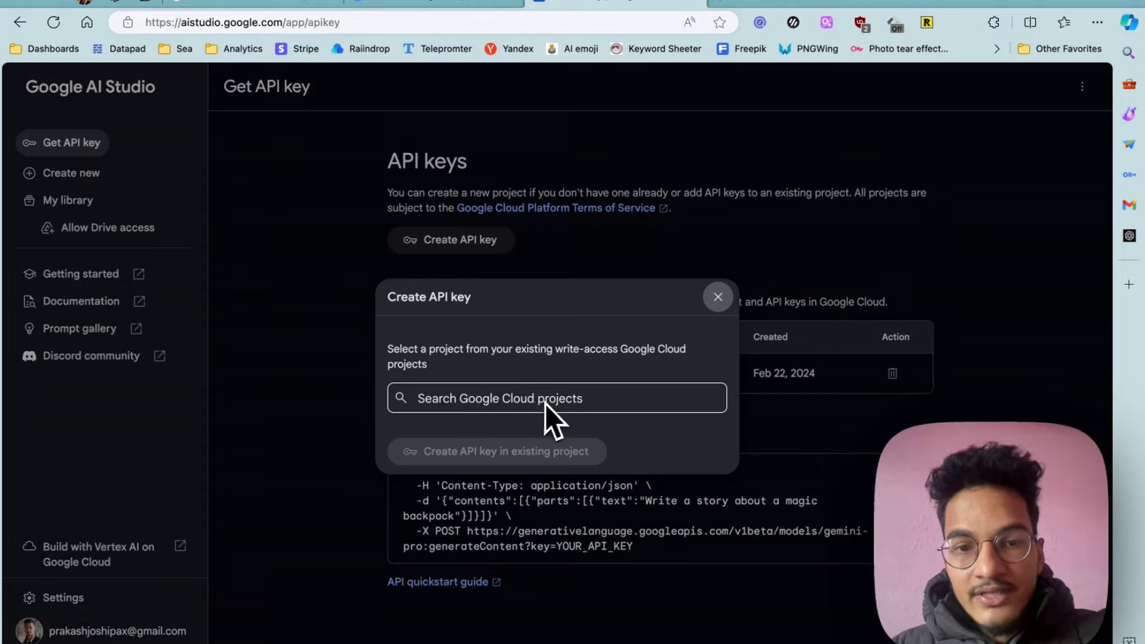
- Search 'google cloud projects' and follow the creating-projects guide into the Cloud console
click(577, 397)
click(567, 373)
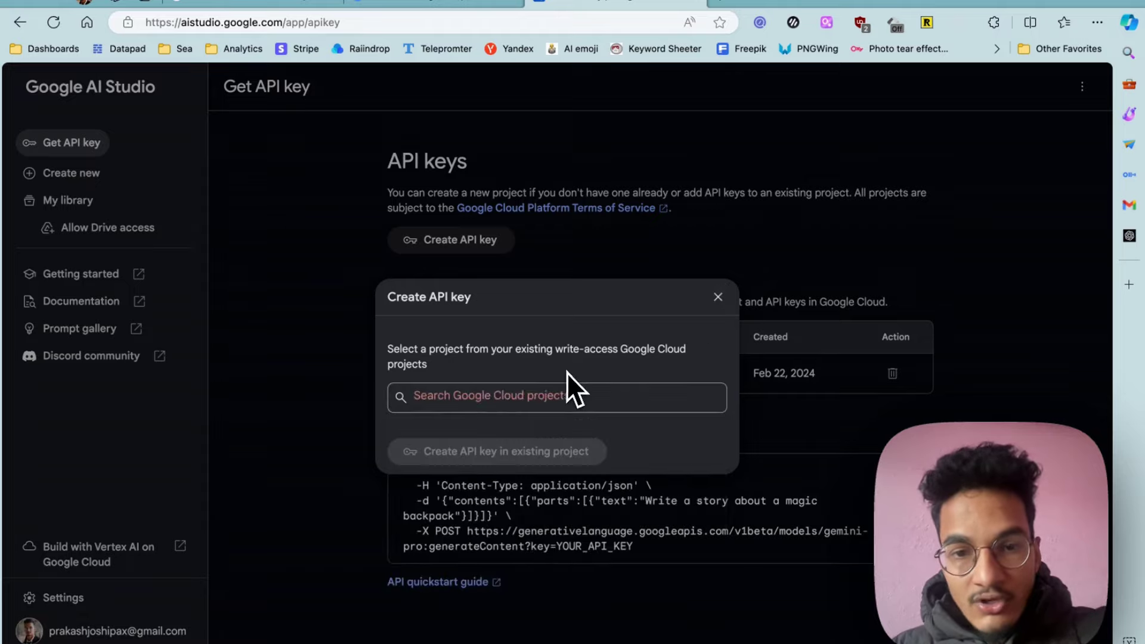
key(ctrl+t)
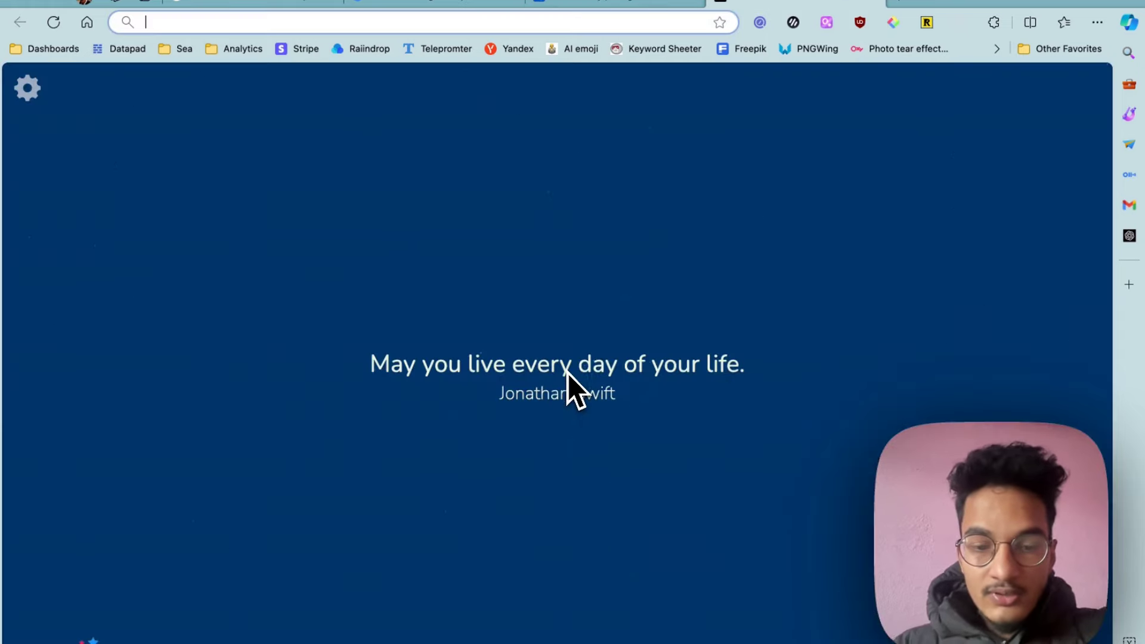
text(google)
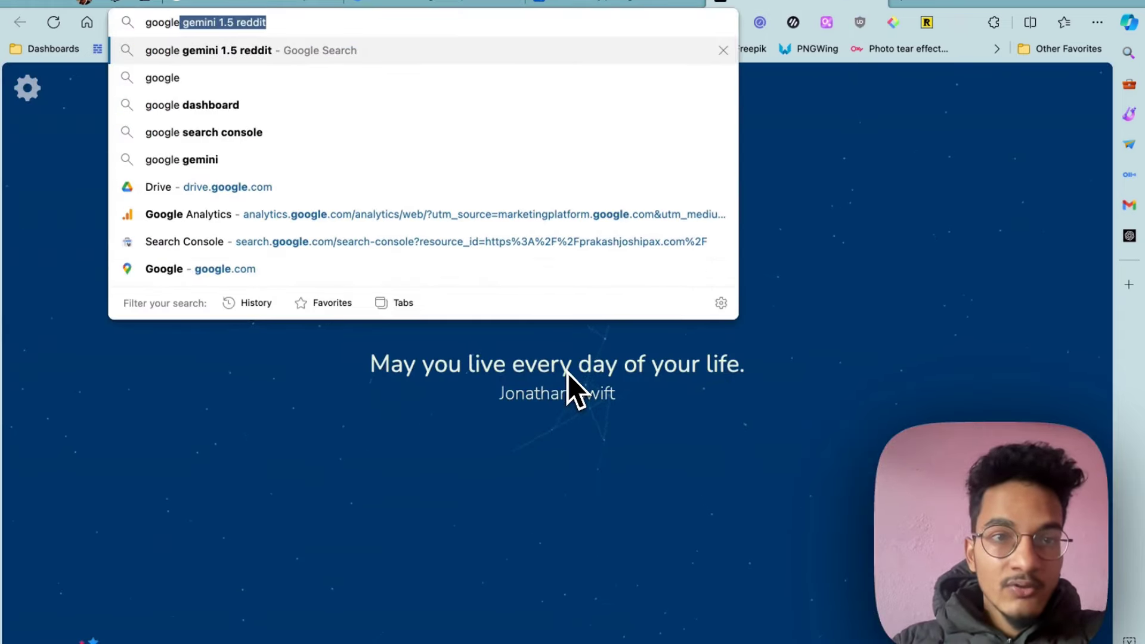
text( cloud projects)
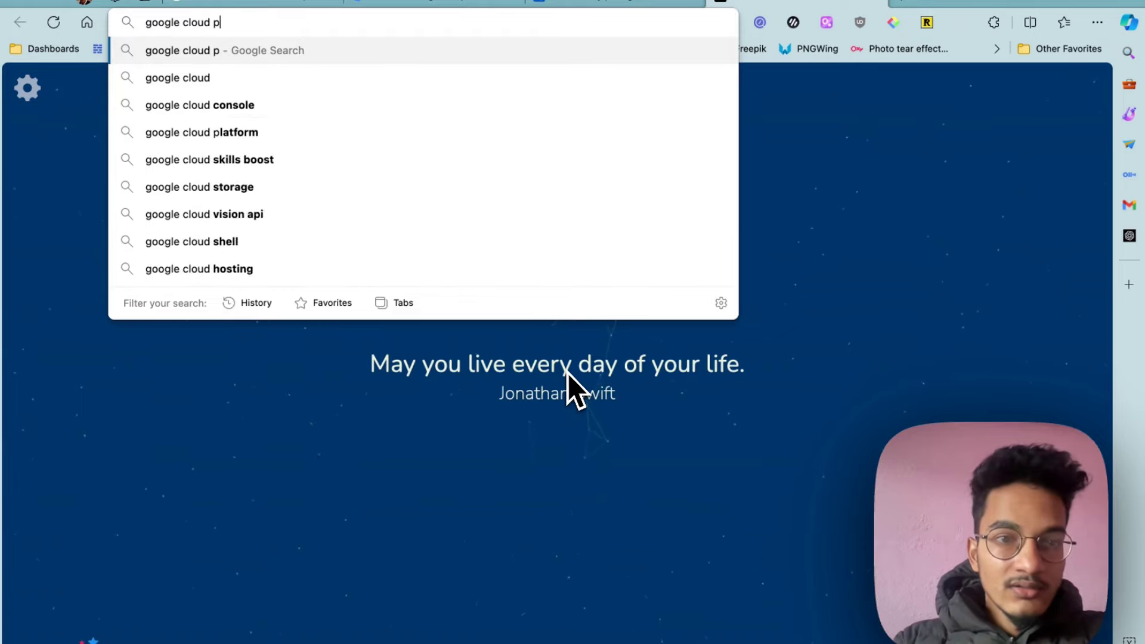
key(Return)
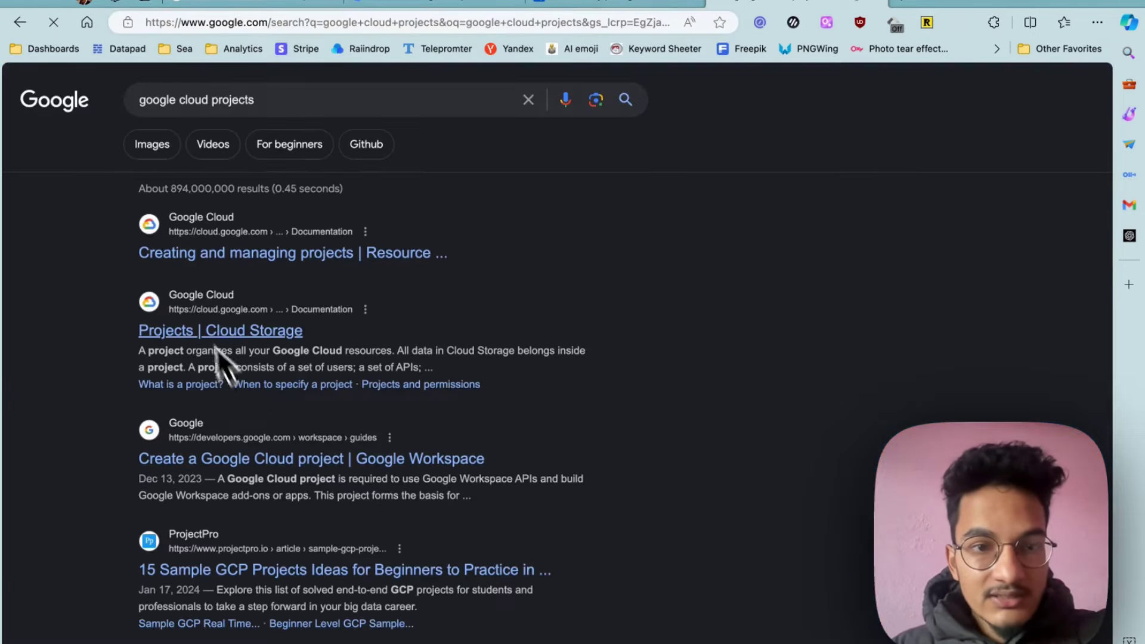
click(243, 263)
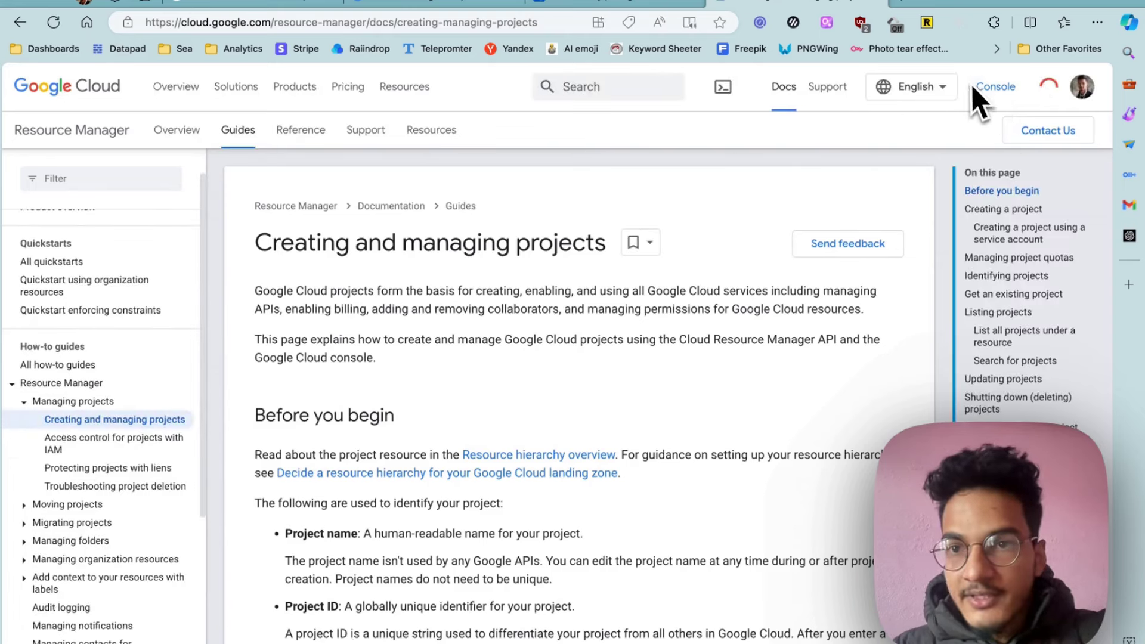
triple_click(1007, 90)
- Create a Google Cloud project named Gemini AI, then go back to the AI Studio tab
click(1009, 92)
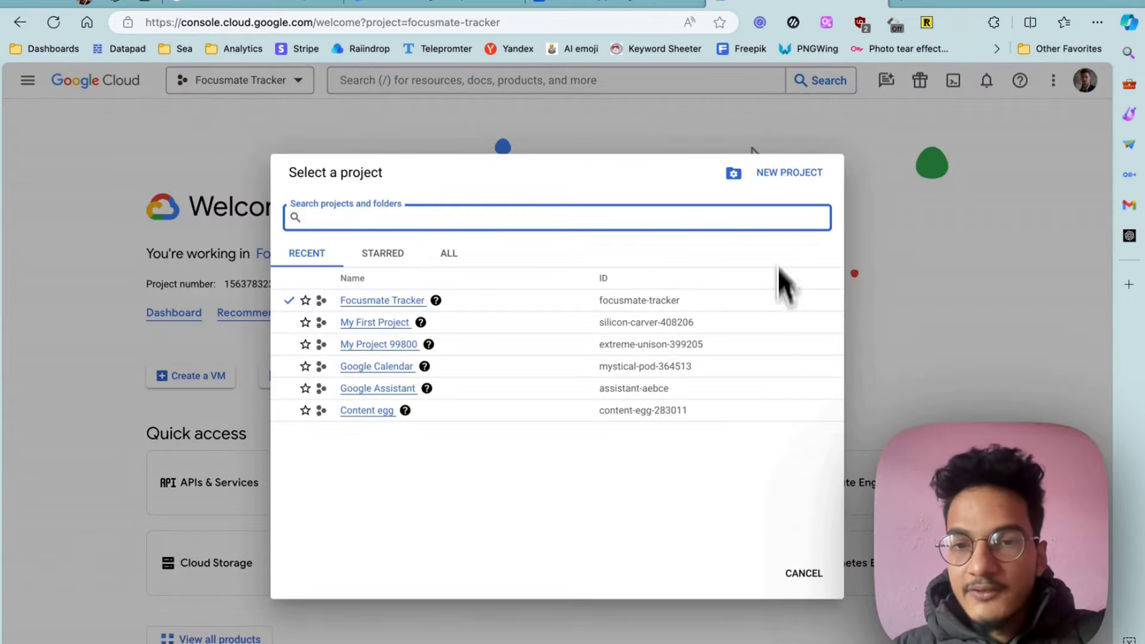
click(563, 146)
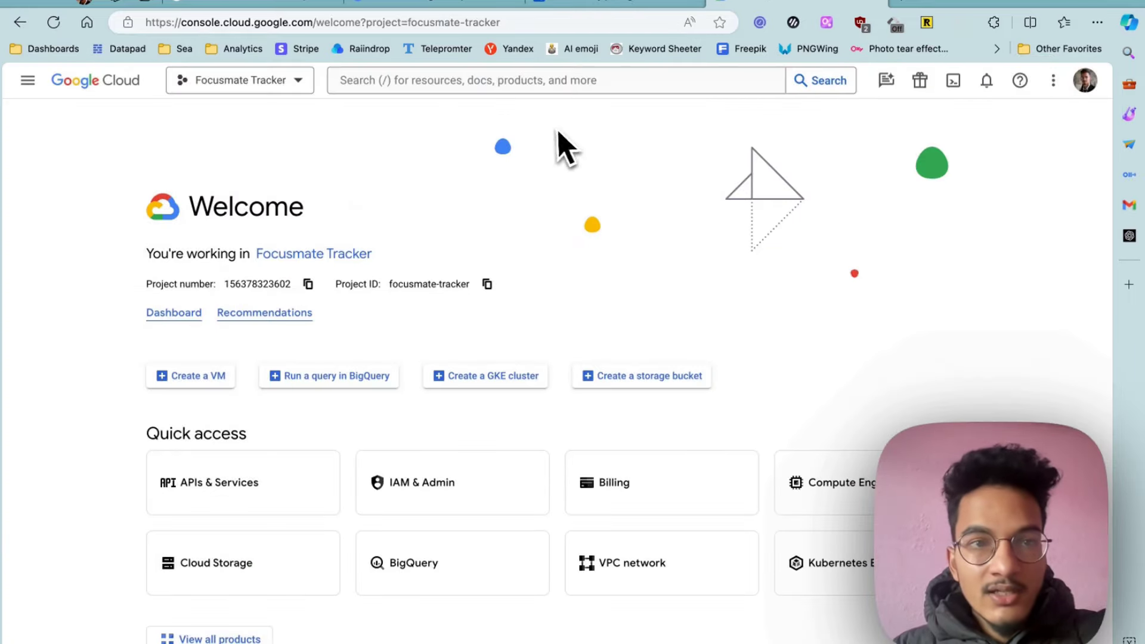
click(266, 84)
click(823, 181)
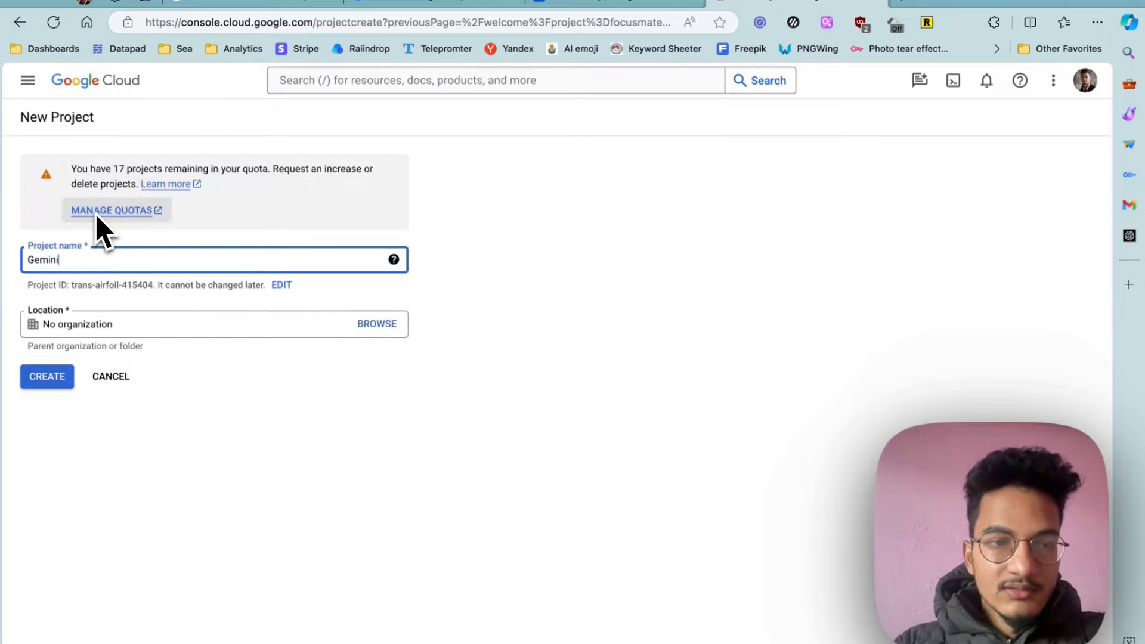
click(45, 377)
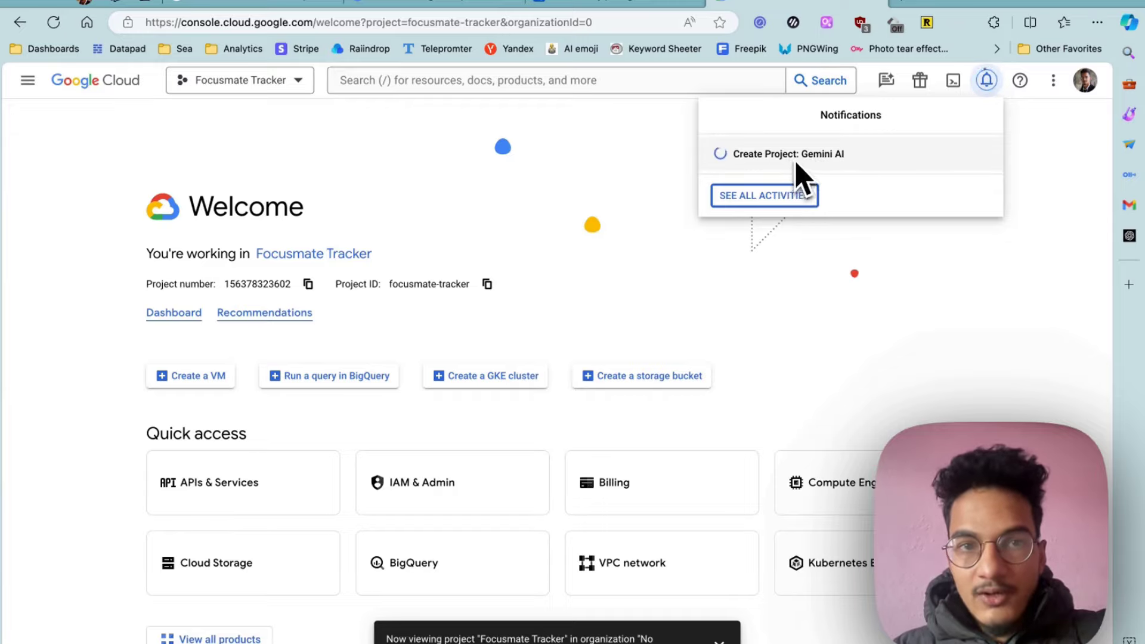
click(589, 5)
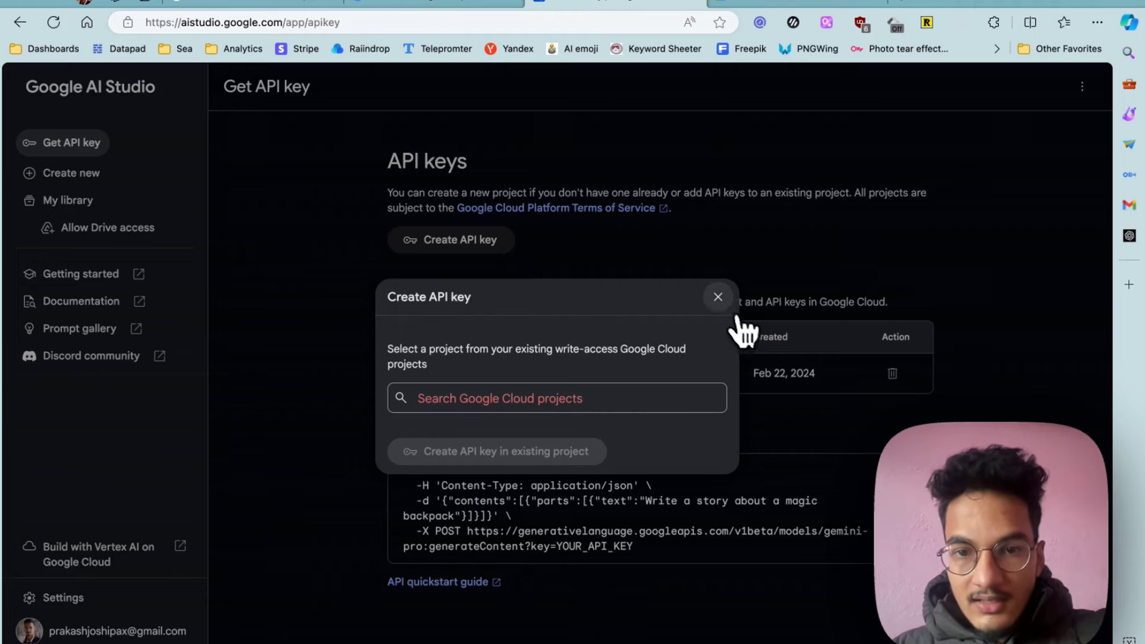
- Restart key creation, find the Gemini AI project by searching 'gemi', and generate the key there
click(718, 297)
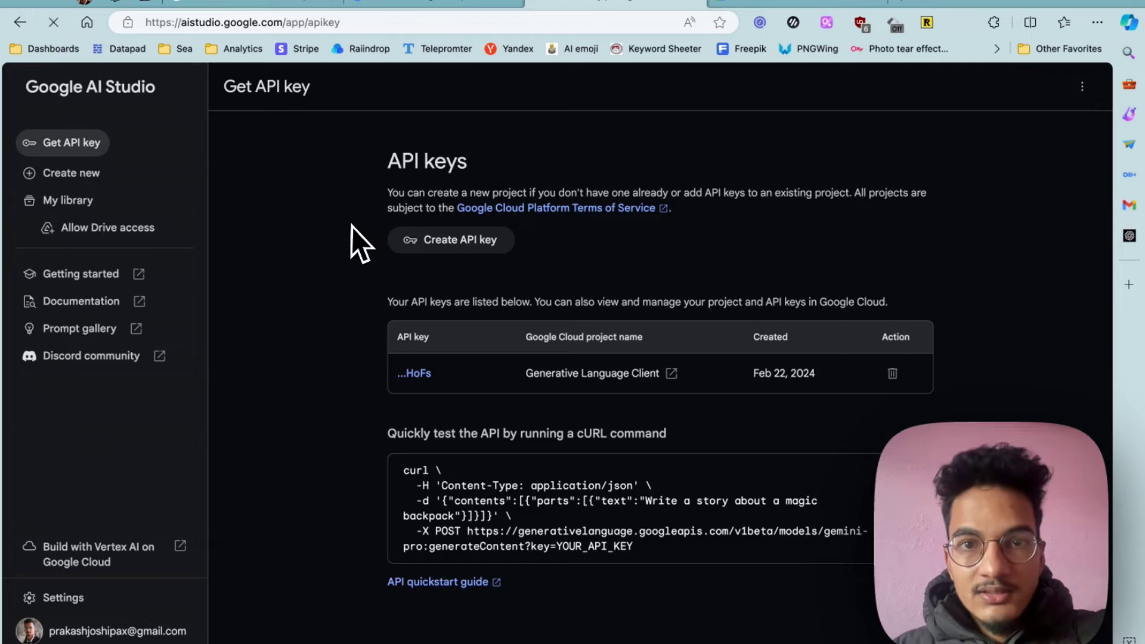
click(463, 243)
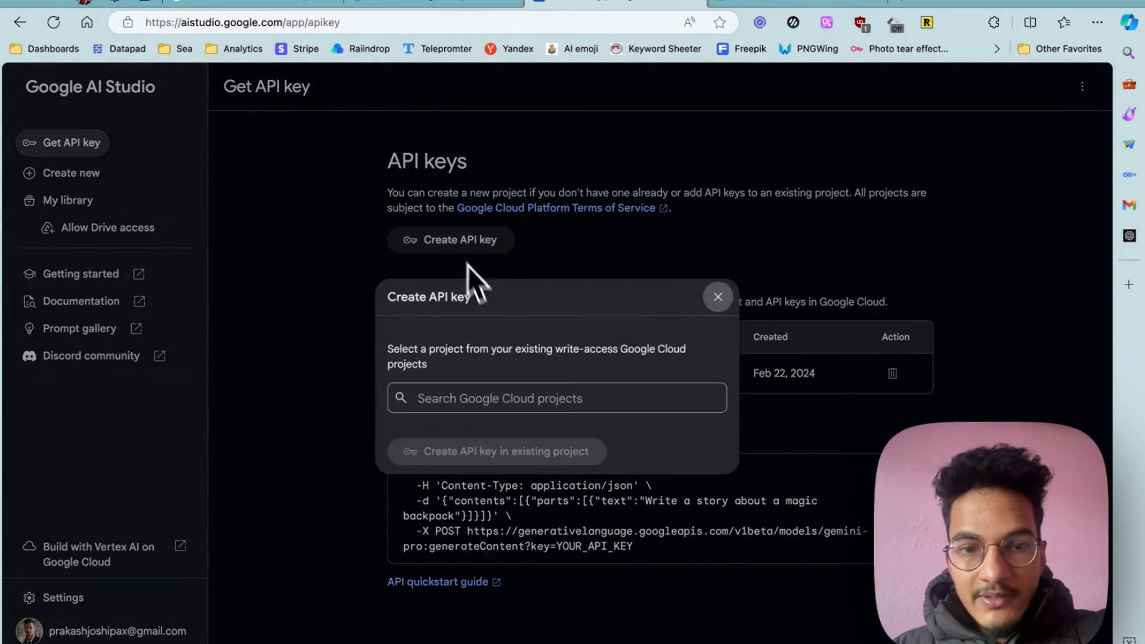
click(492, 398)
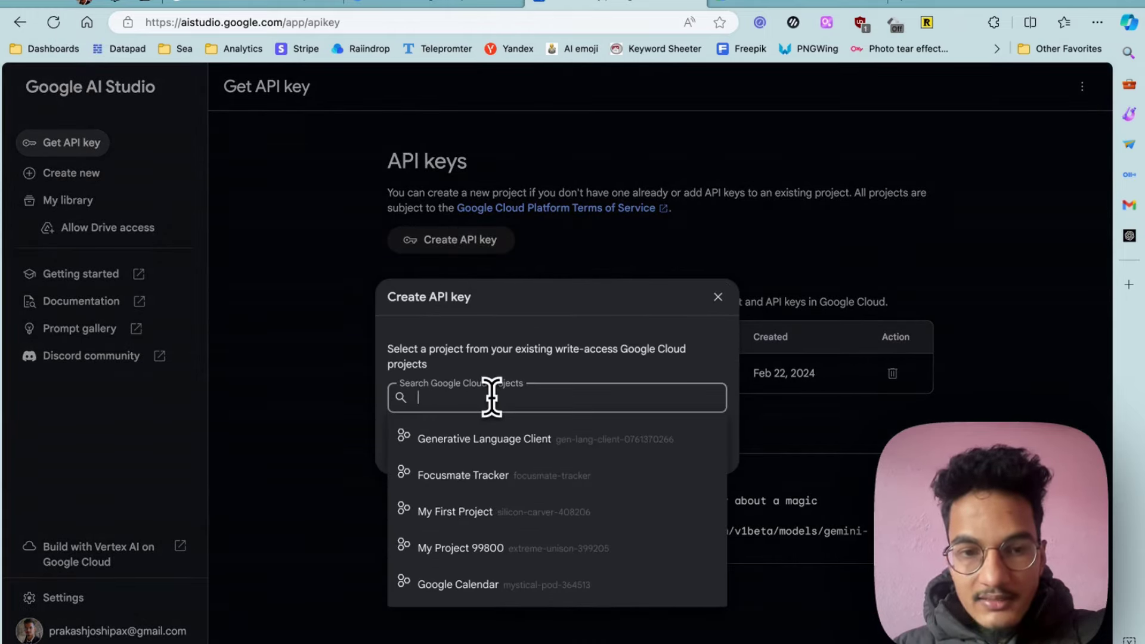
text(ge)
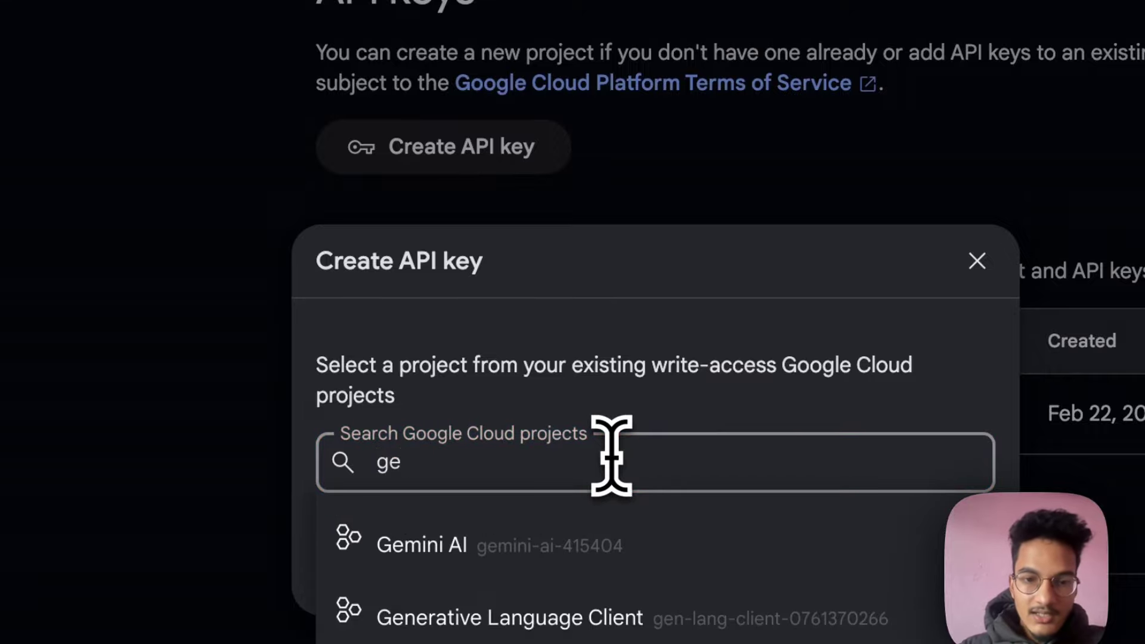
text(mi)
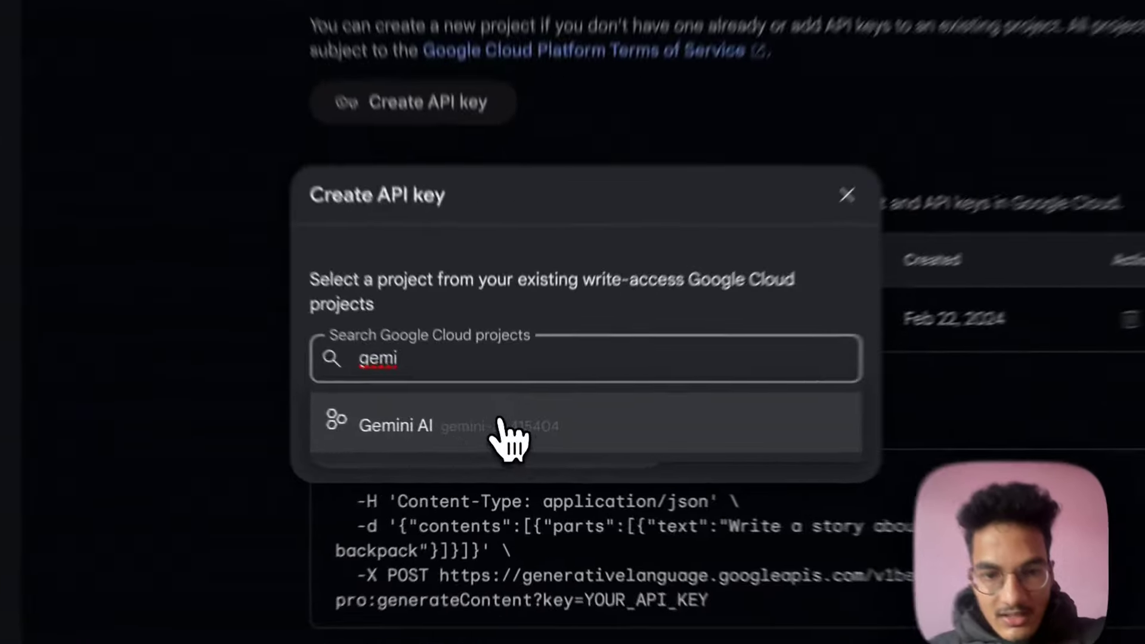
click(506, 442)
click(512, 452)
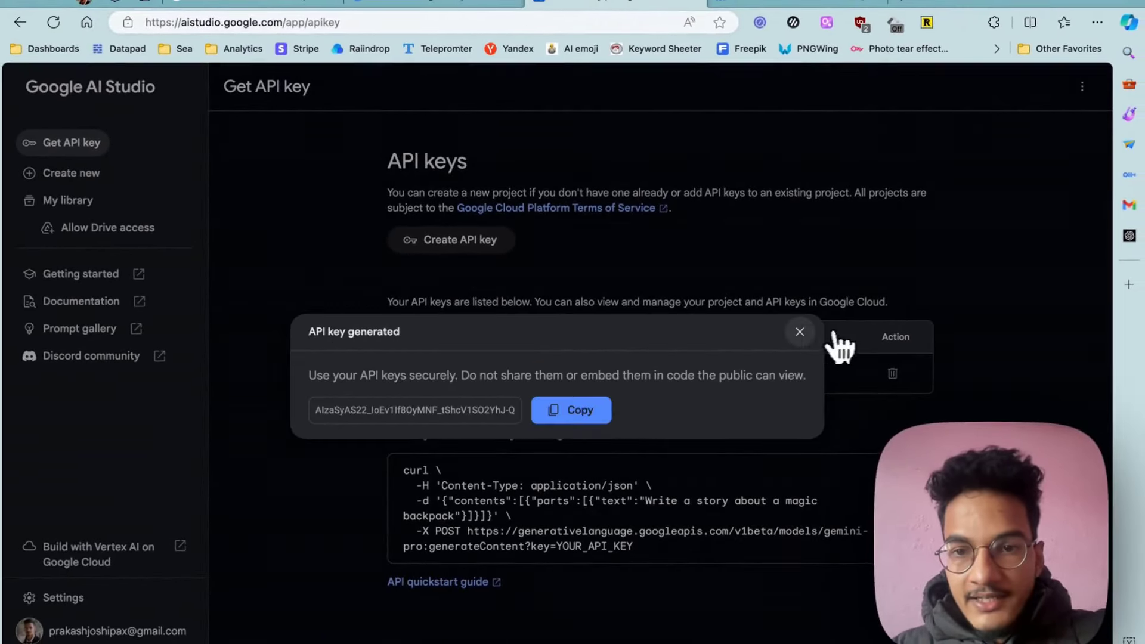
click(800, 332)
- Paste the new API key into the Gemini plugin's API key field
click(553, 231)
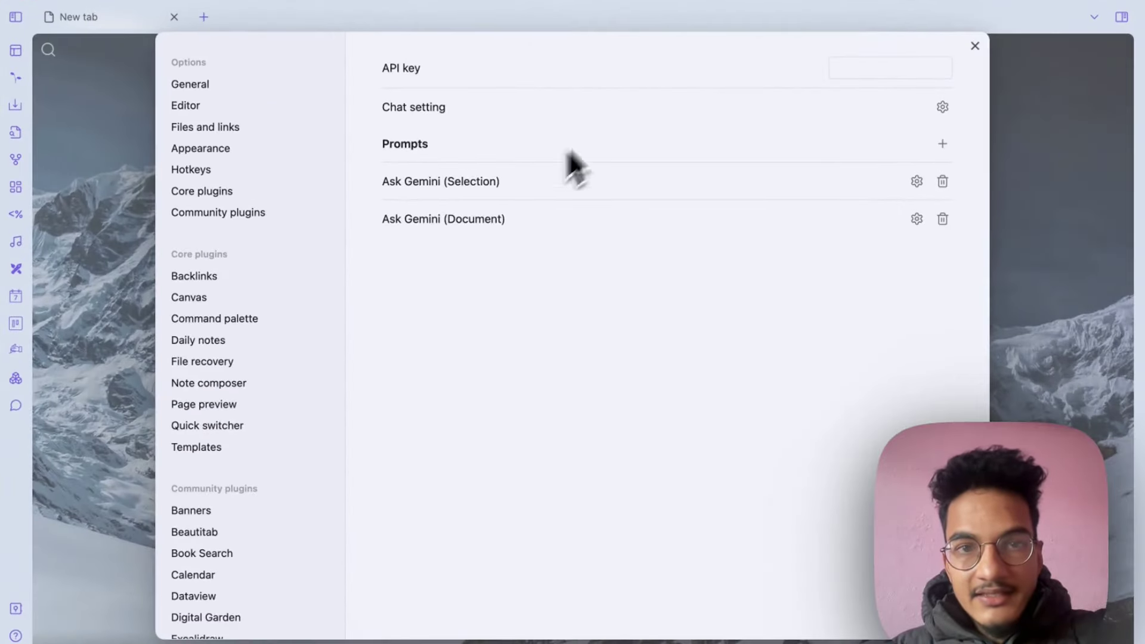
click(893, 66)
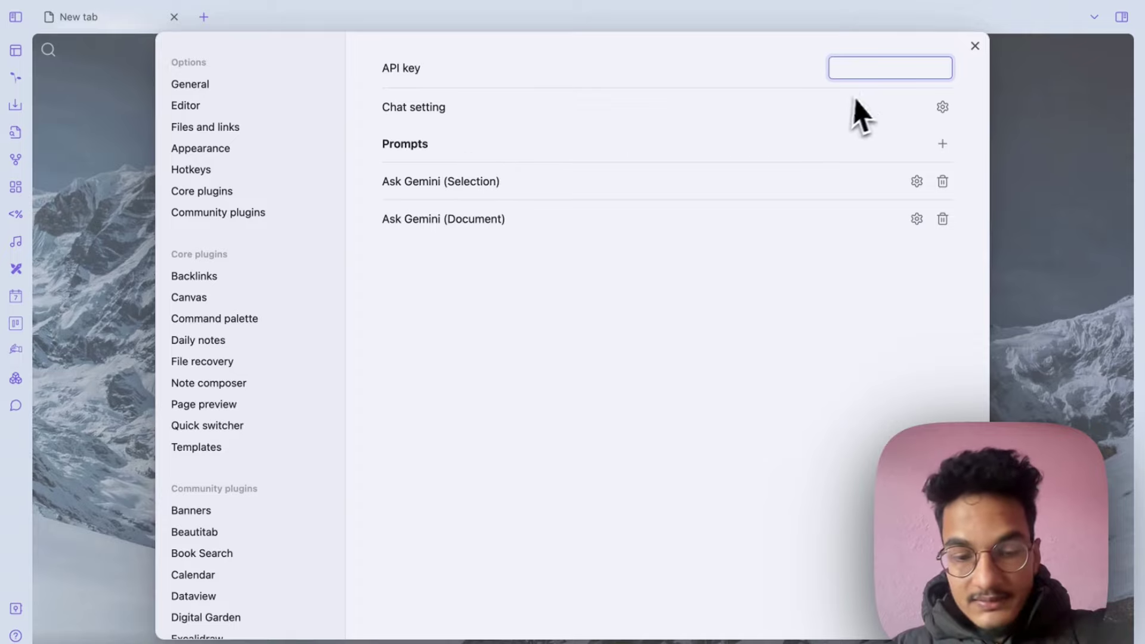
click(688, 80)
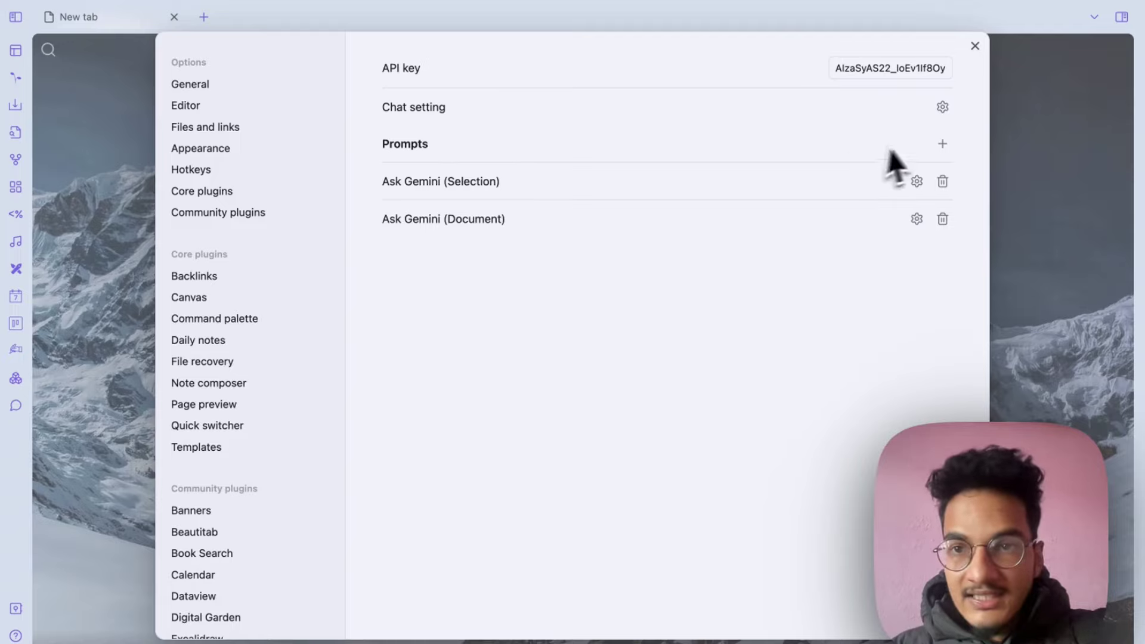
- Raise the chat's Max output tokens, save the chat settings, and close Settings
click(942, 107)
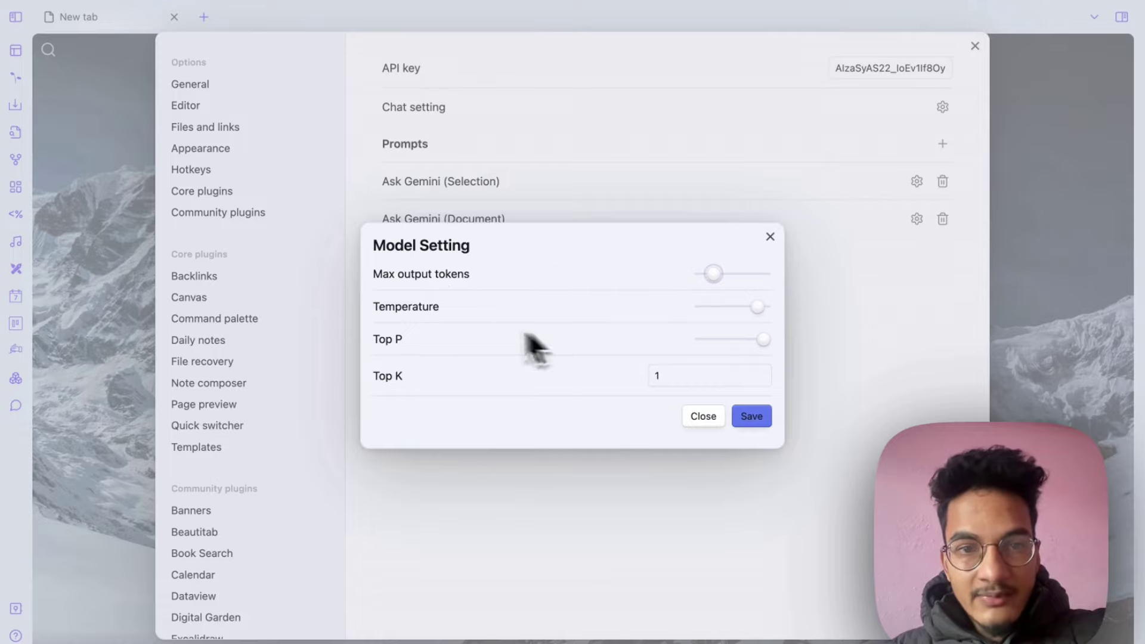
mouse_move(710, 292)
drag(723, 279, 750, 278)
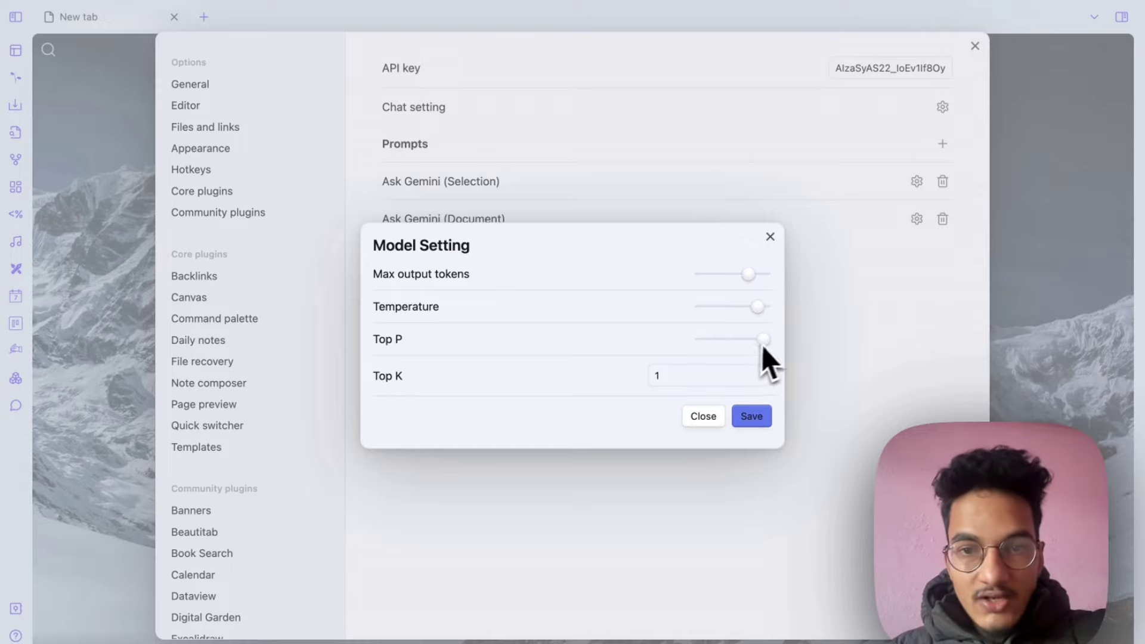
click(763, 418)
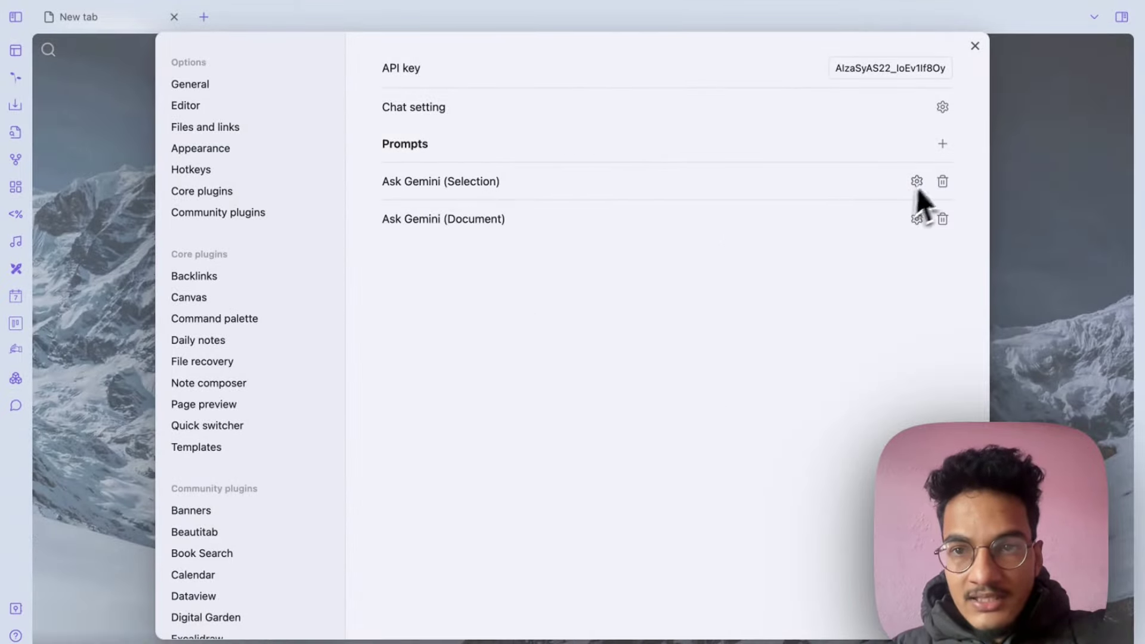
click(976, 45)
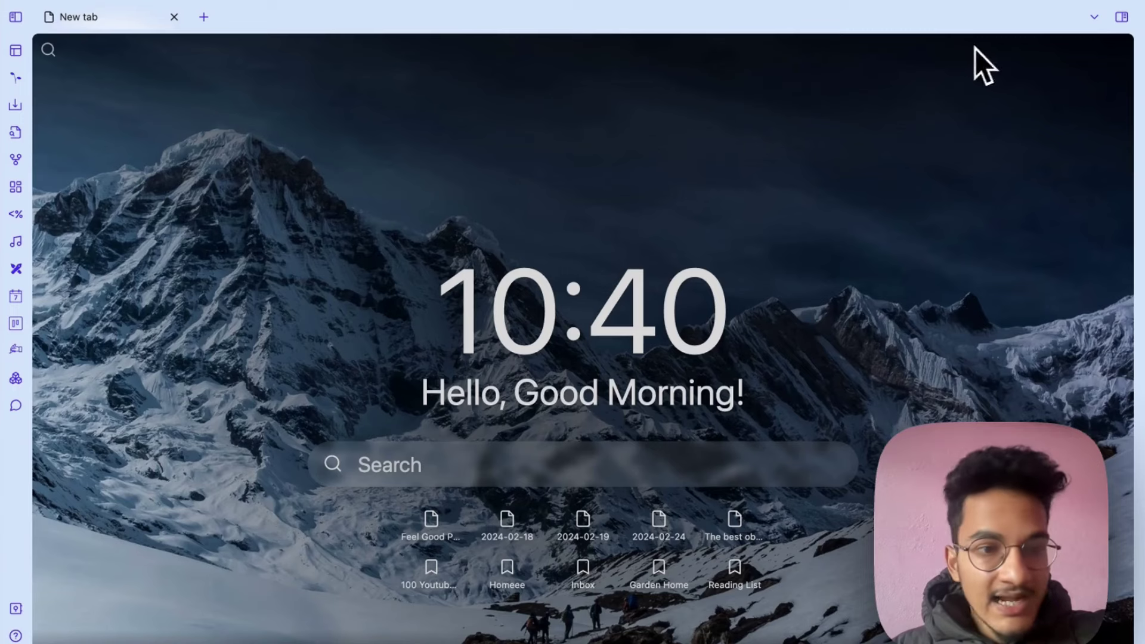
click(16, 406)
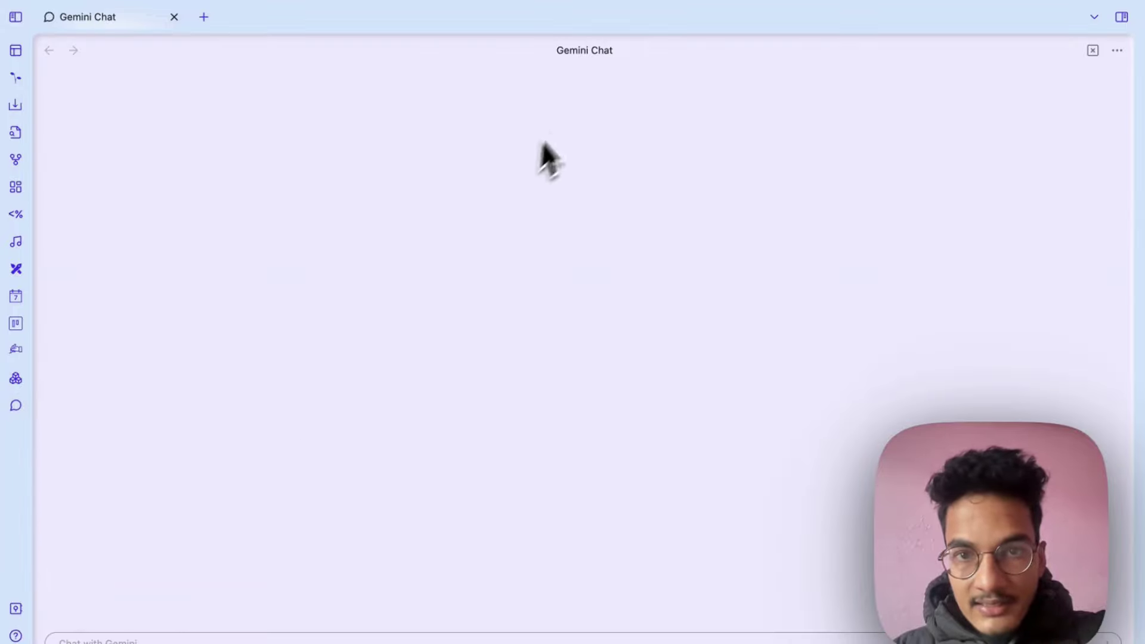
click(175, 636)
text(Hi Gemin)
key(Return)
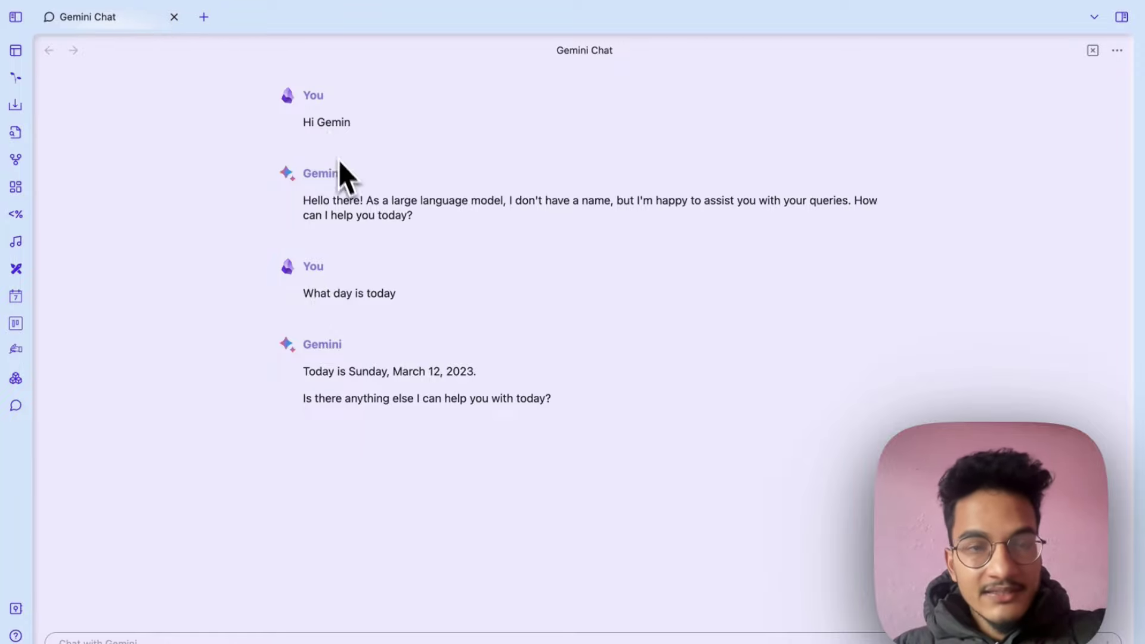
- Close the Gemini chat, open Settings, and inspect the Ask Gemini (Selection) prompt without changes
click(175, 17)
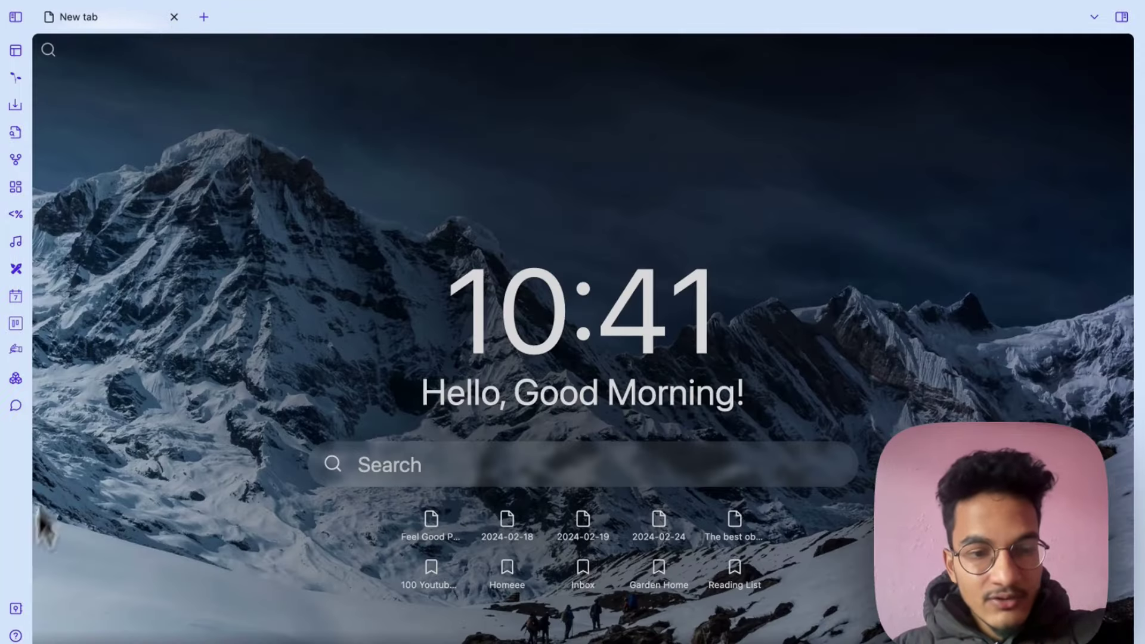
key(ctrl+comma)
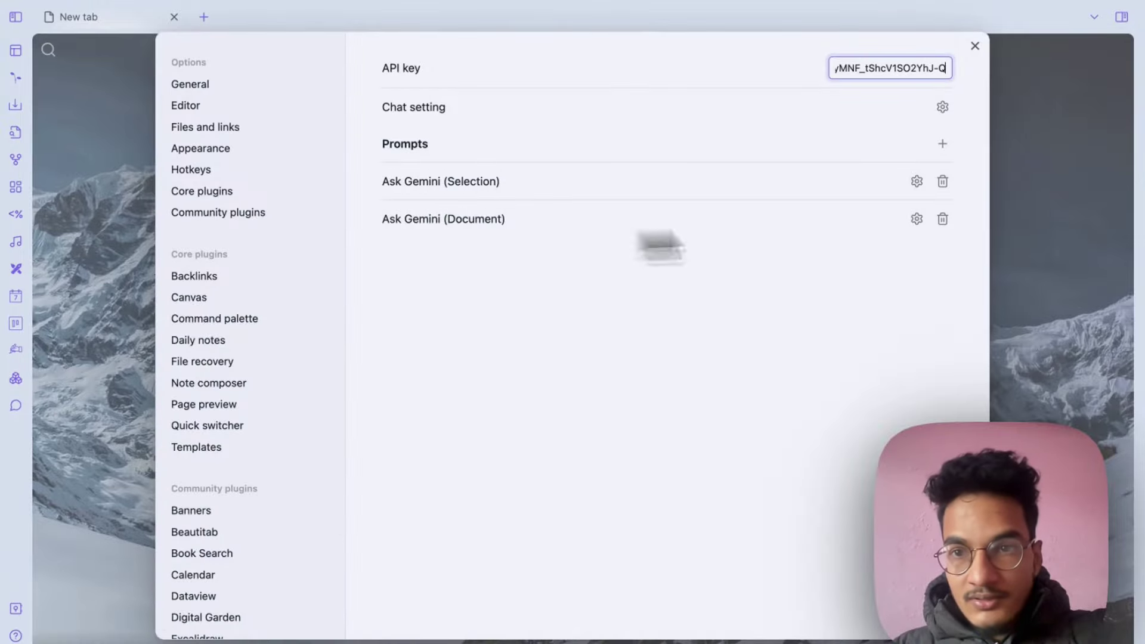
click(917, 182)
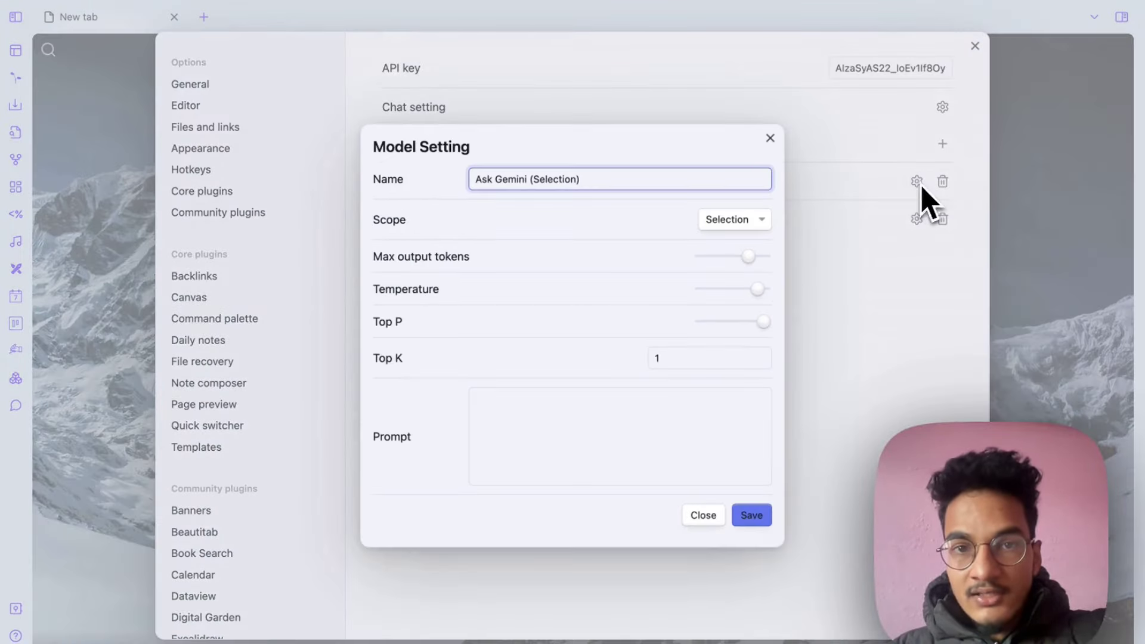
key(Escape)
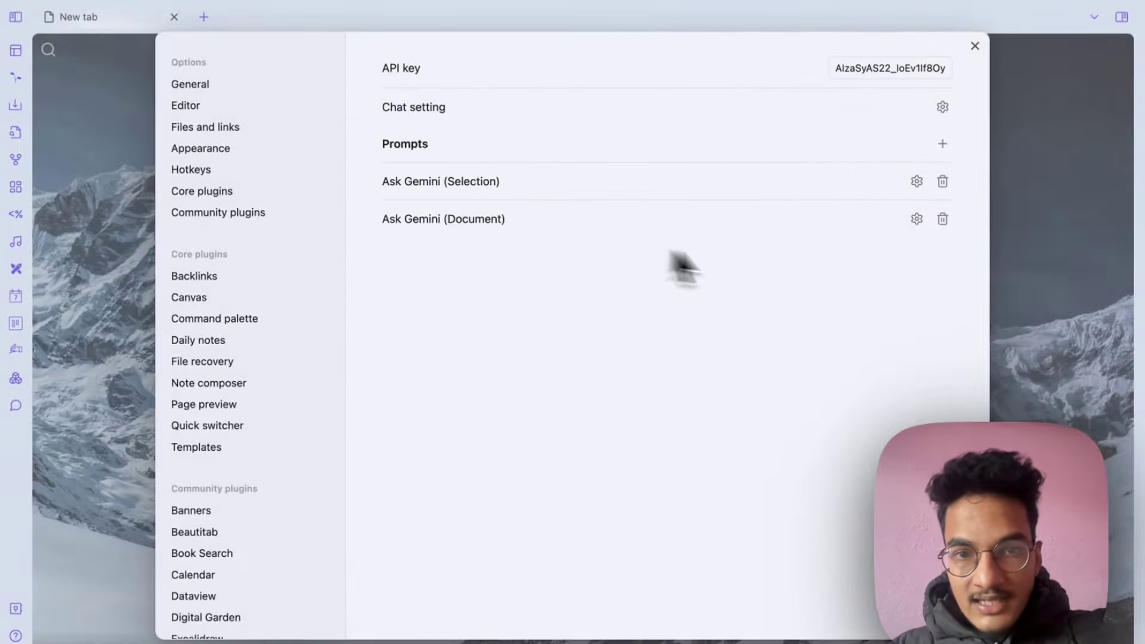
- Add a prompt named Summarize with the text 'Summarize the note' and save it
click(943, 144)
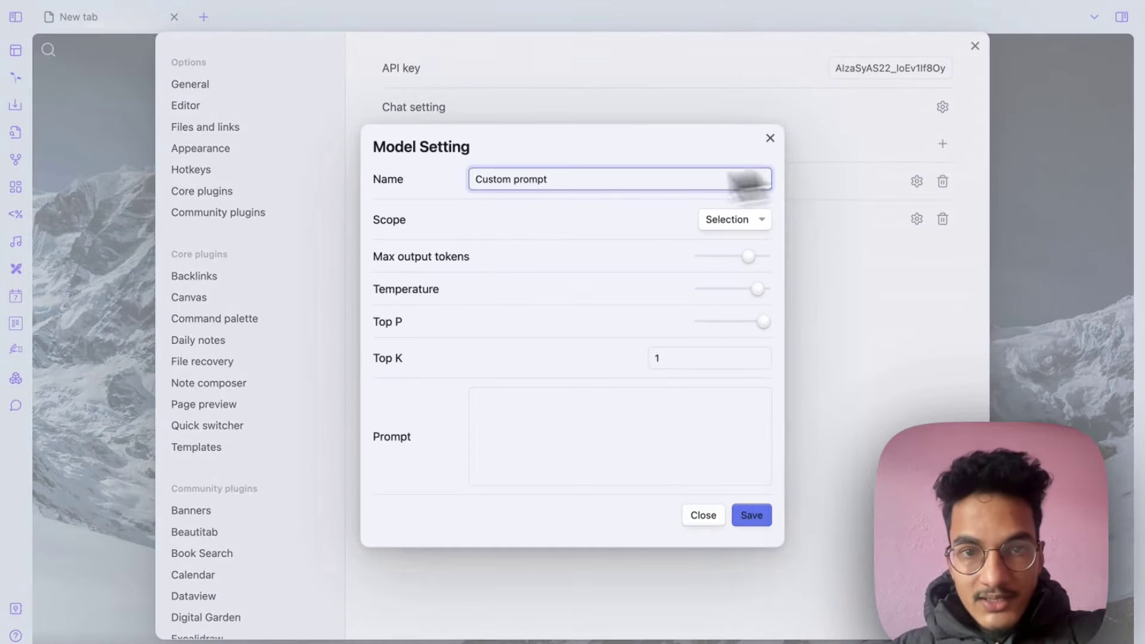
drag(547, 181, 456, 185)
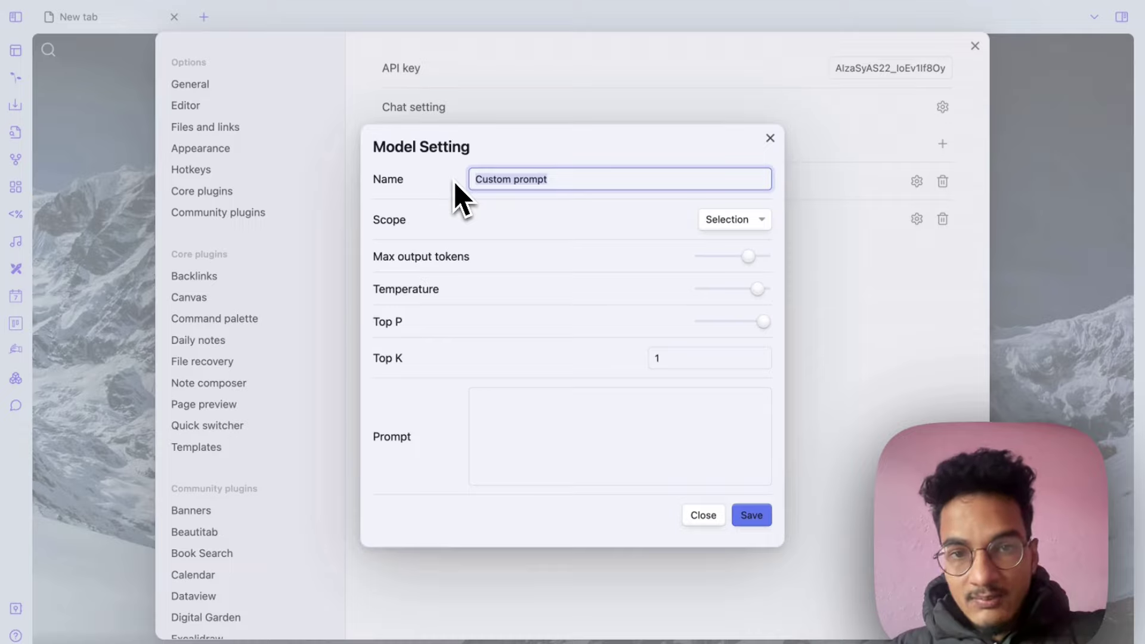
text(Summ)
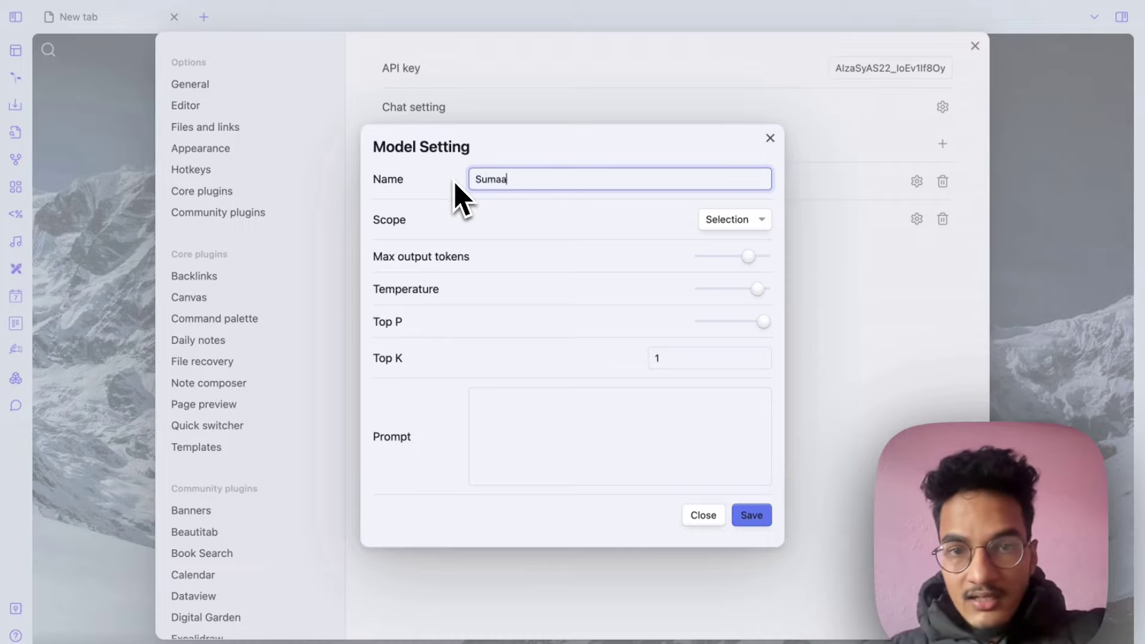
text(arize)
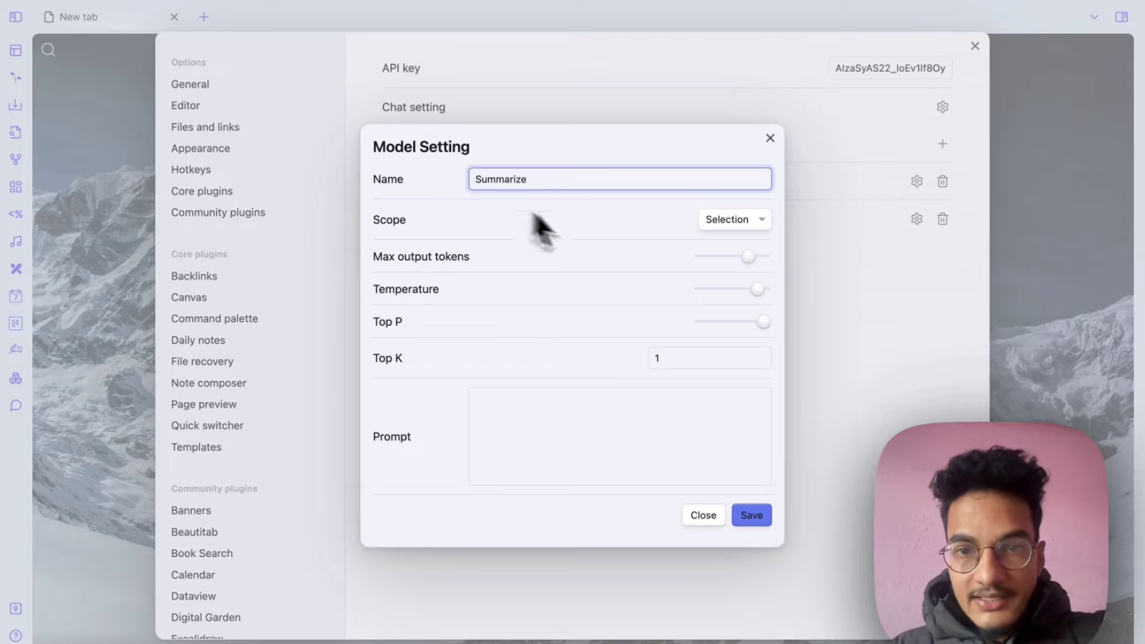
click(445, 237)
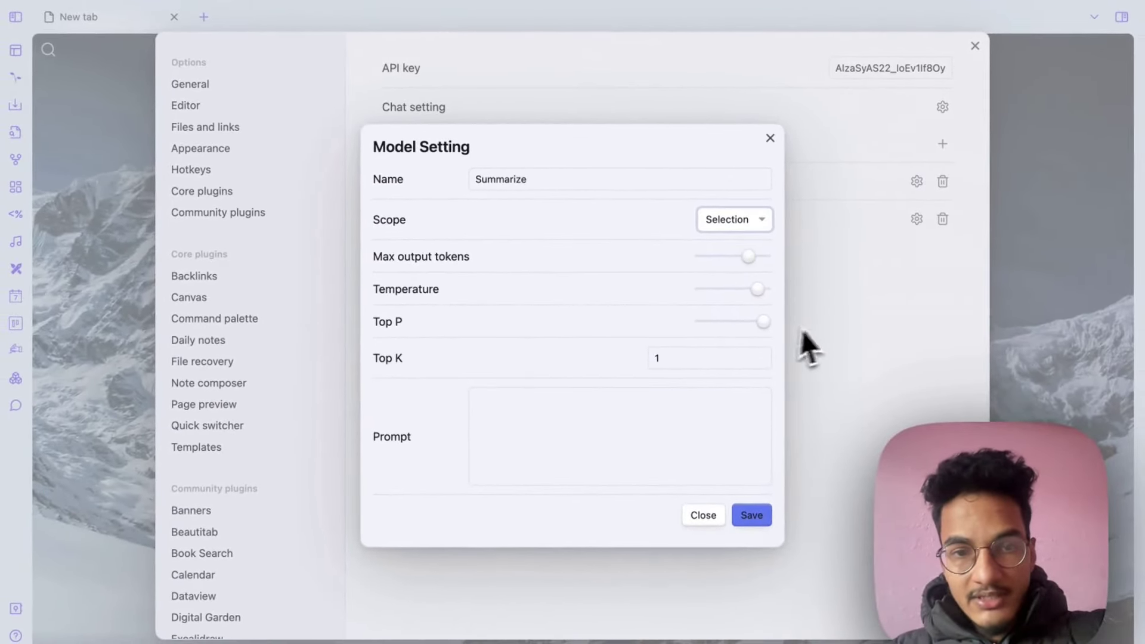
click(726, 453)
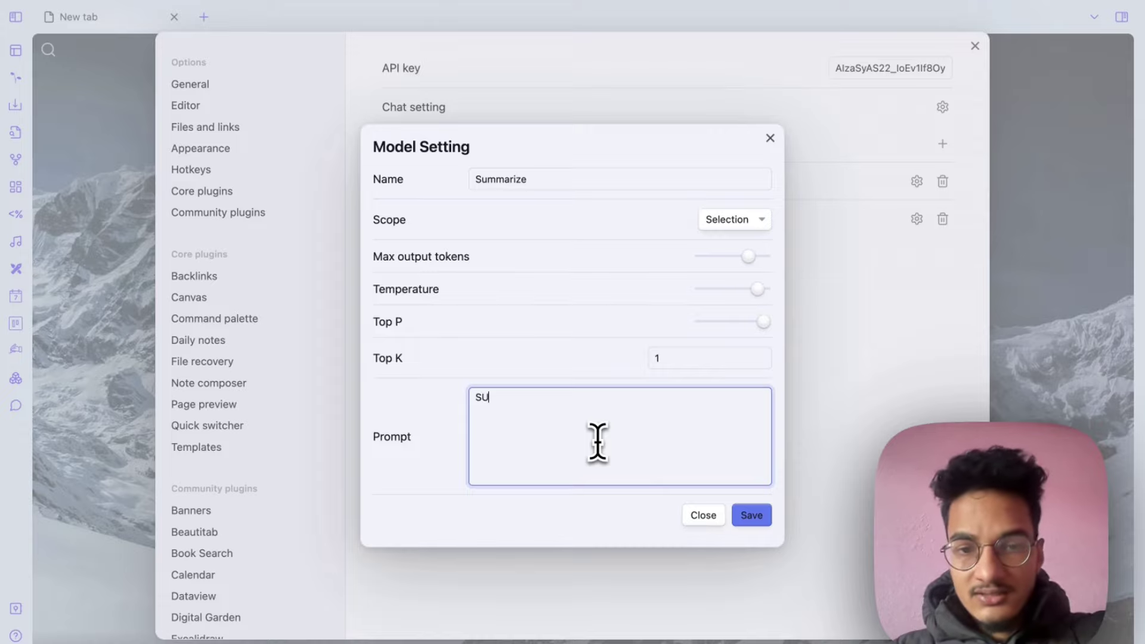
text(Summarize the note in 5 bullet point)
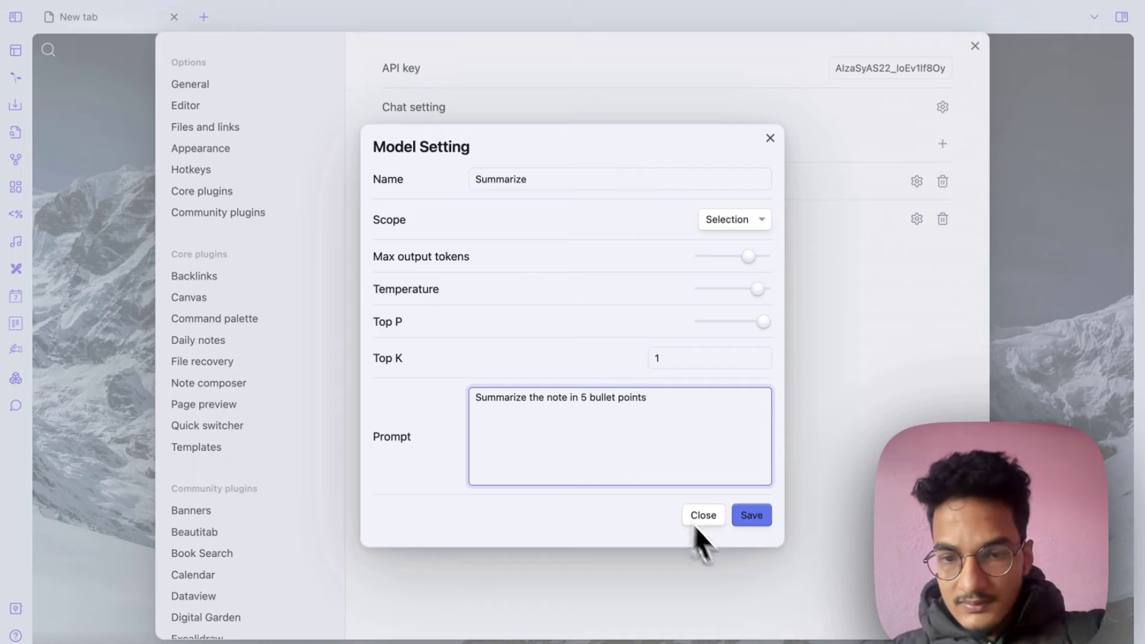
click(753, 516)
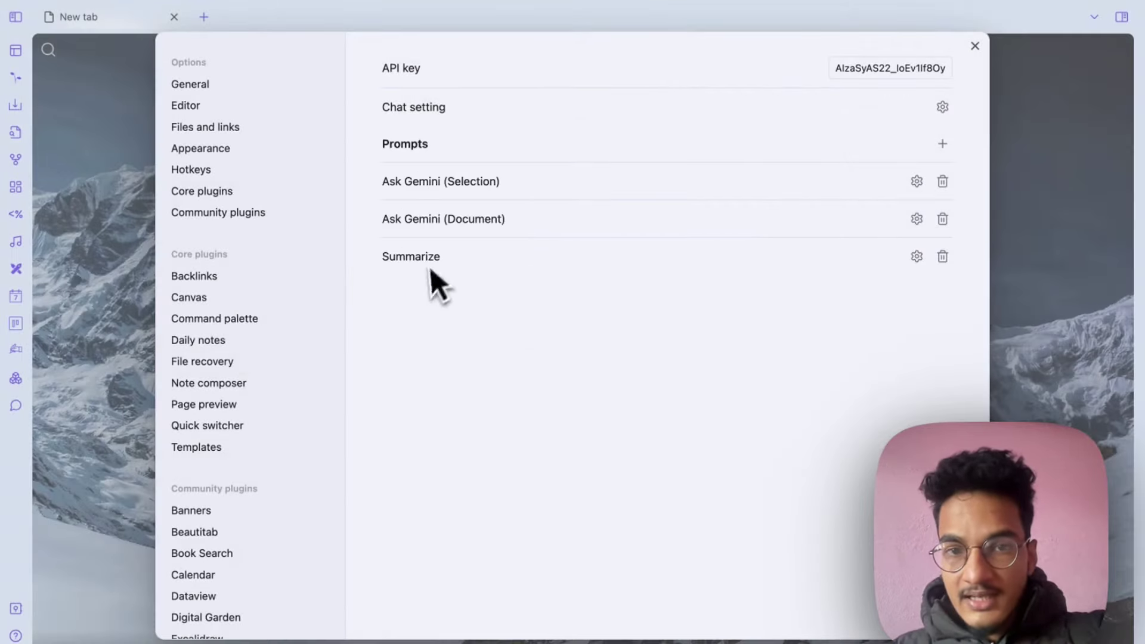
- Save Summarize(selection) and add a Summarize(document) prompt: 'Summarize the text in 5 key builet points'
click(917, 257)
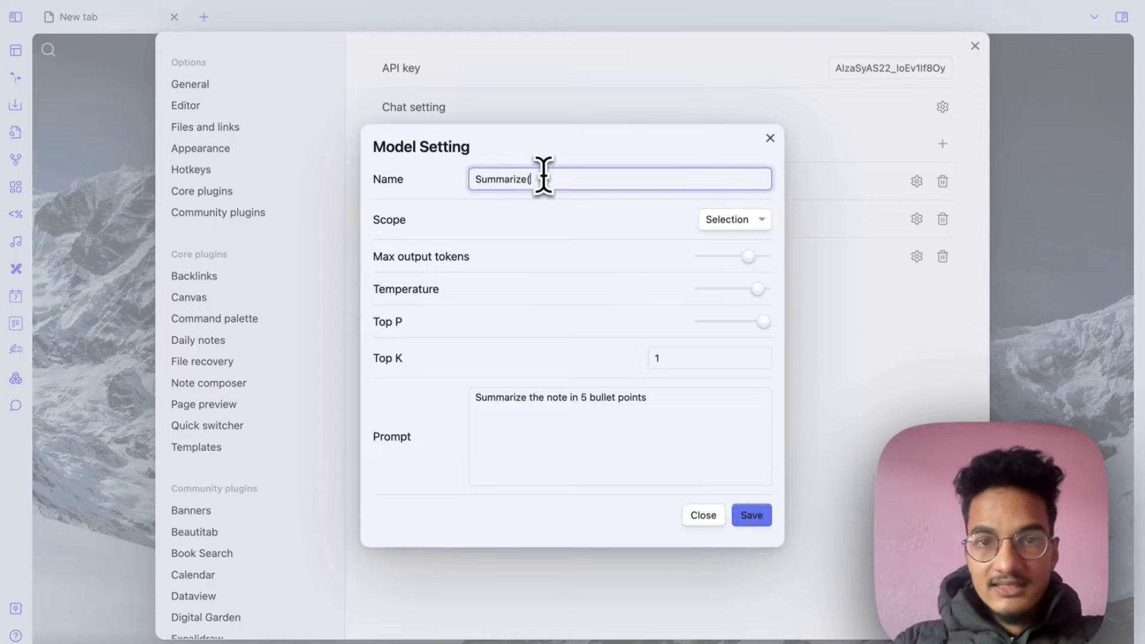
click(751, 516)
click(943, 144)
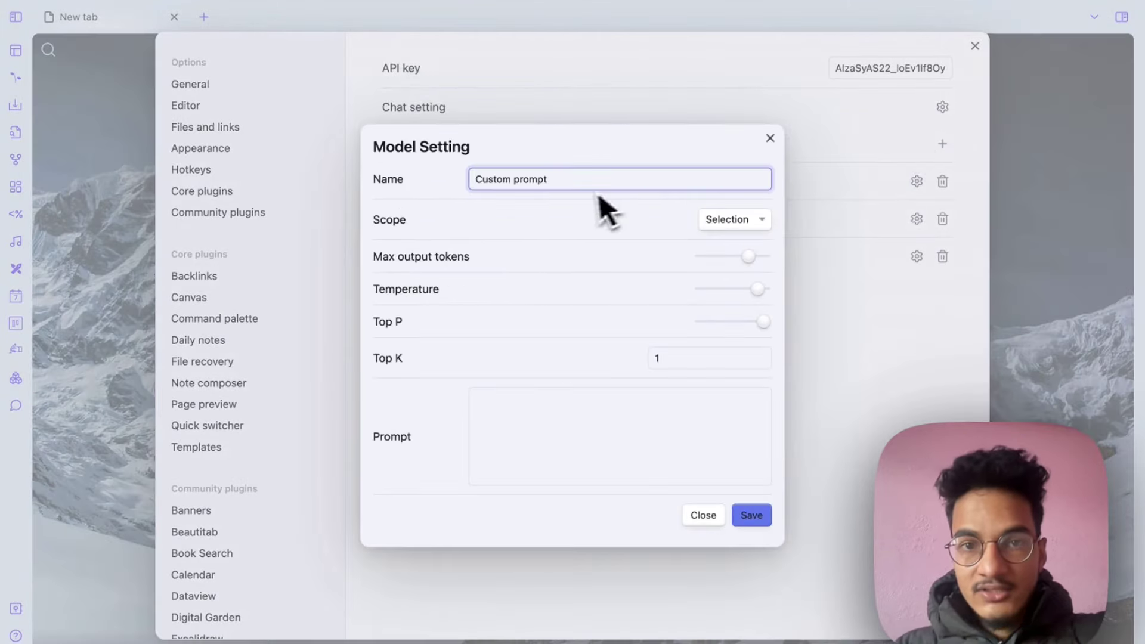
triple_click(575, 179)
text(Summar)
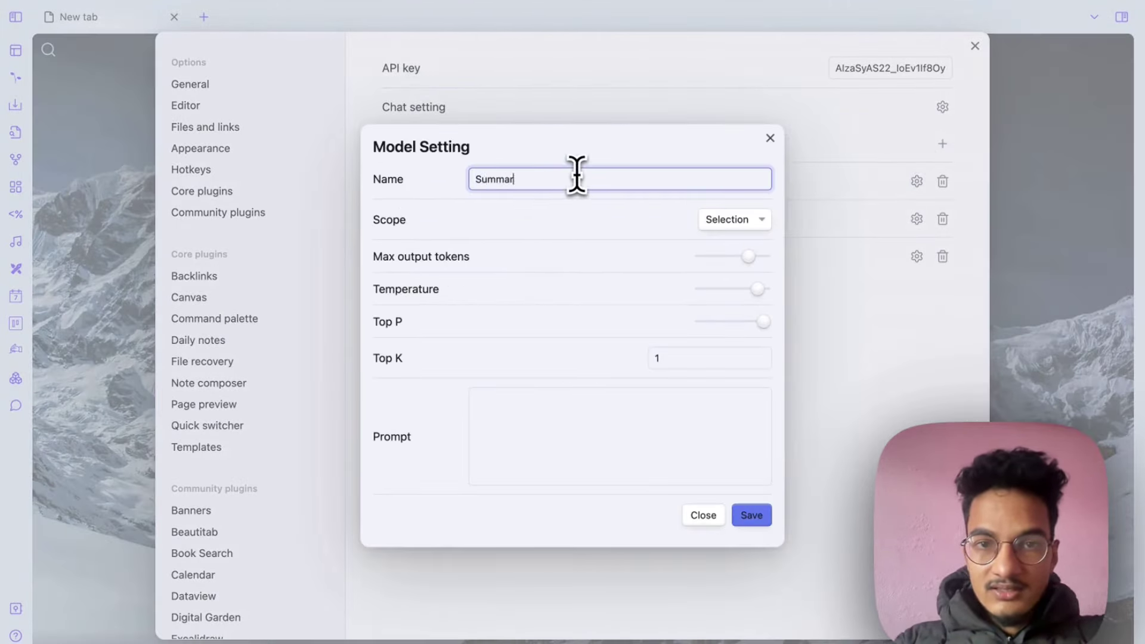
text(ize()
text(document))
click(544, 421)
text(Summarize the text in 5 key buil)
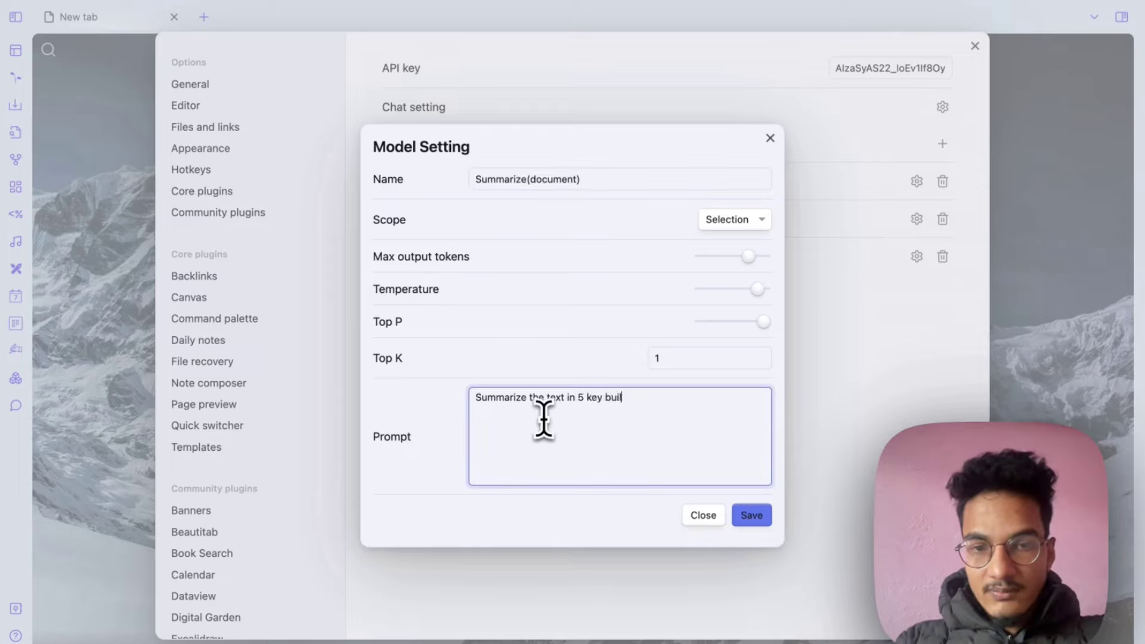
text(et points)
key(Return)
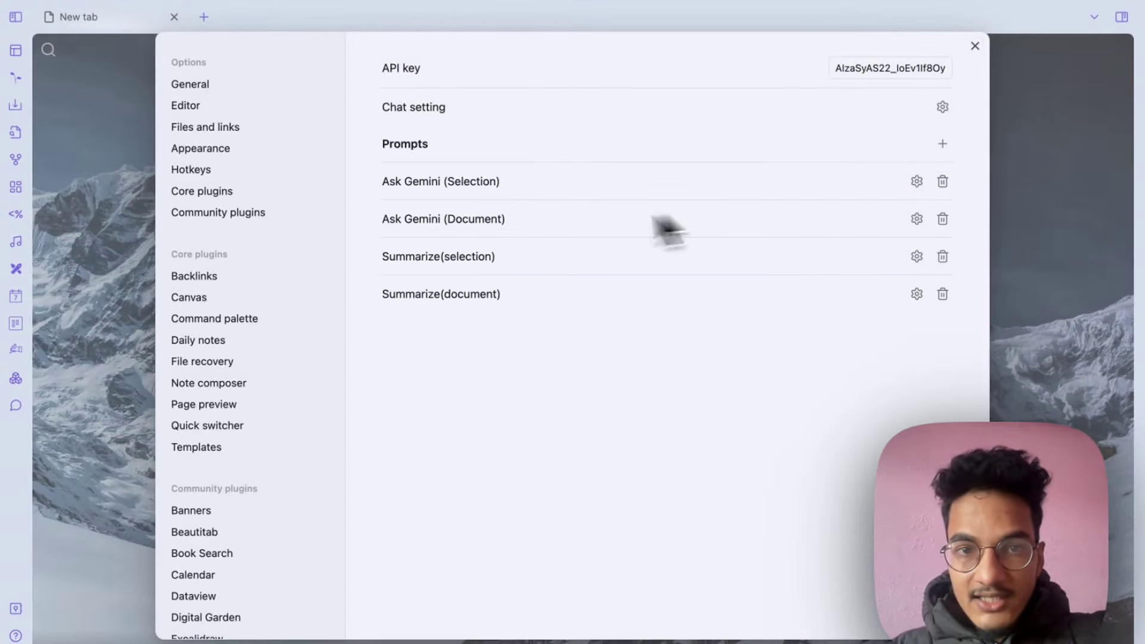
- Delete the Ask Gemini (Selection) and Ask Gemini (Document) prompts, then close Settings
click(917, 181)
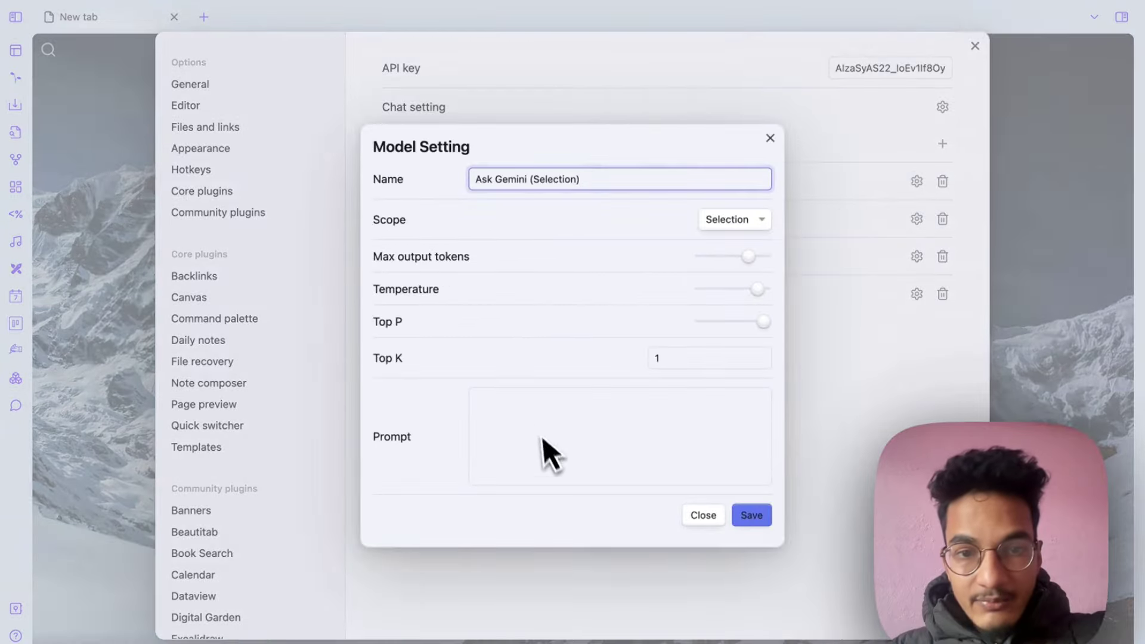
click(713, 521)
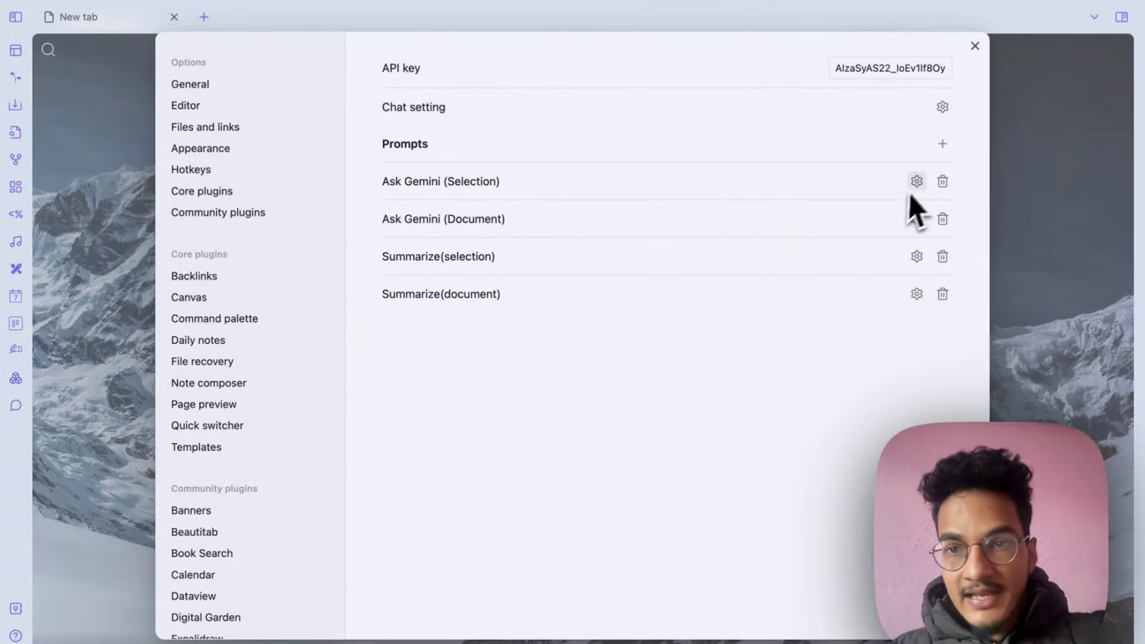
click(942, 181)
click(942, 181)
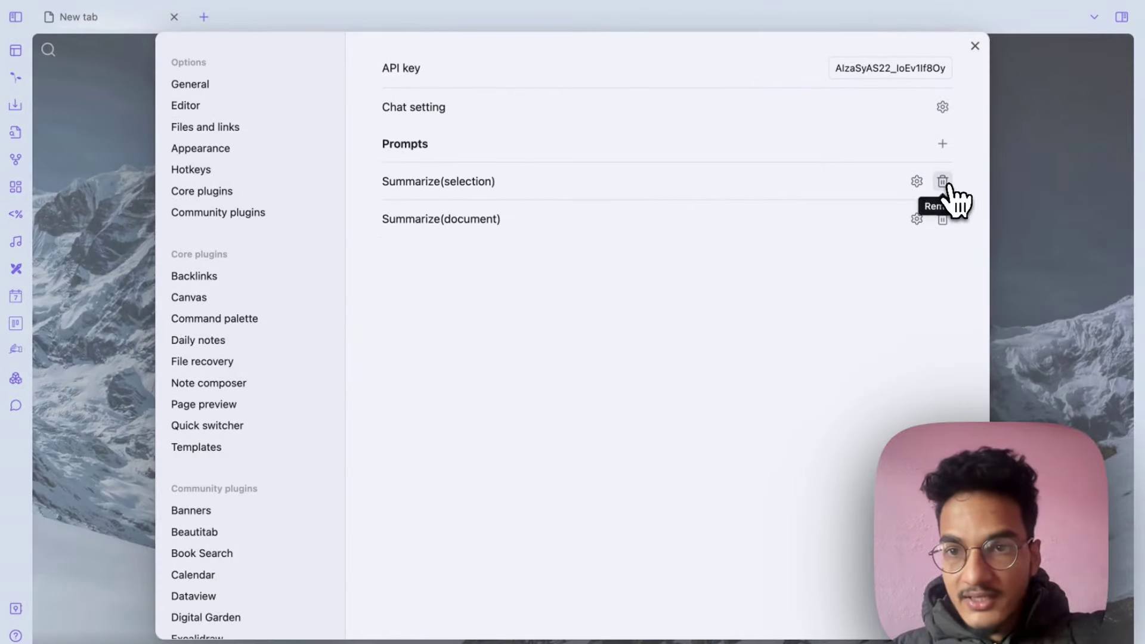
click(975, 46)
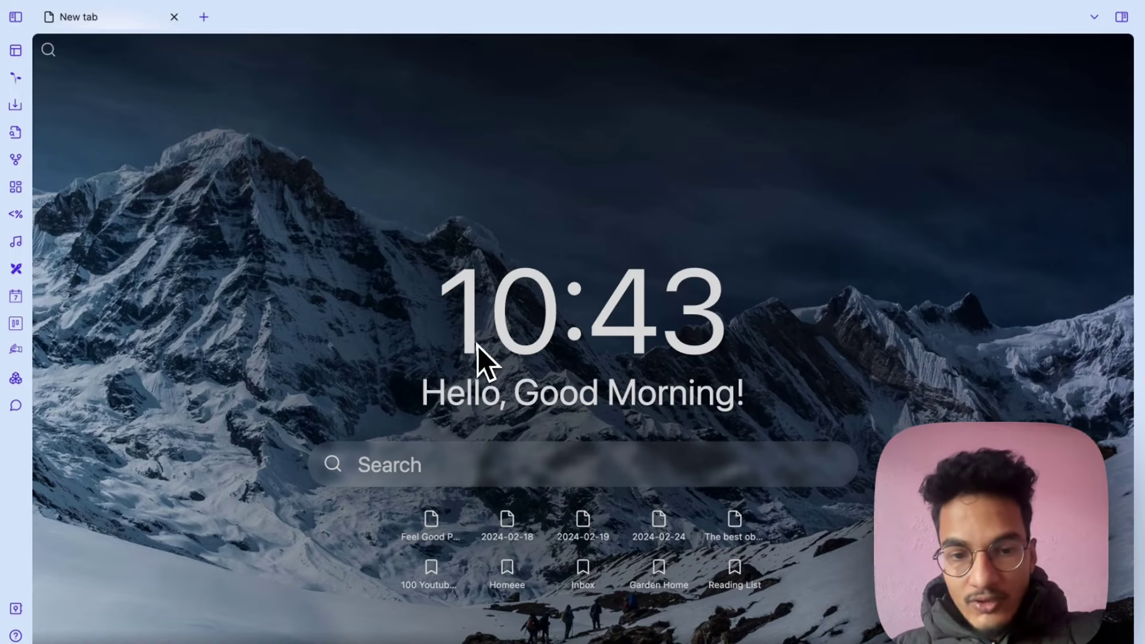
- Open the Feel Good Productivity note in editing mode and select the Part 3: Sustain section through Align
click(406, 528)
scroll(405, 537, down, 15)
scroll(400, 531, down, 10)
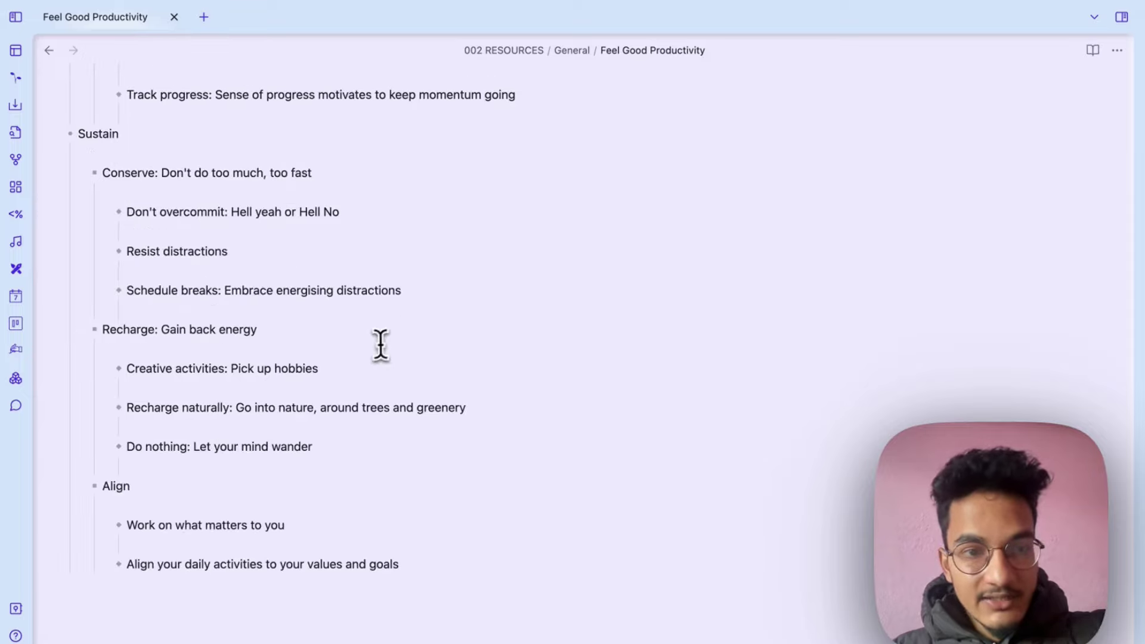
key(ctrl+e)
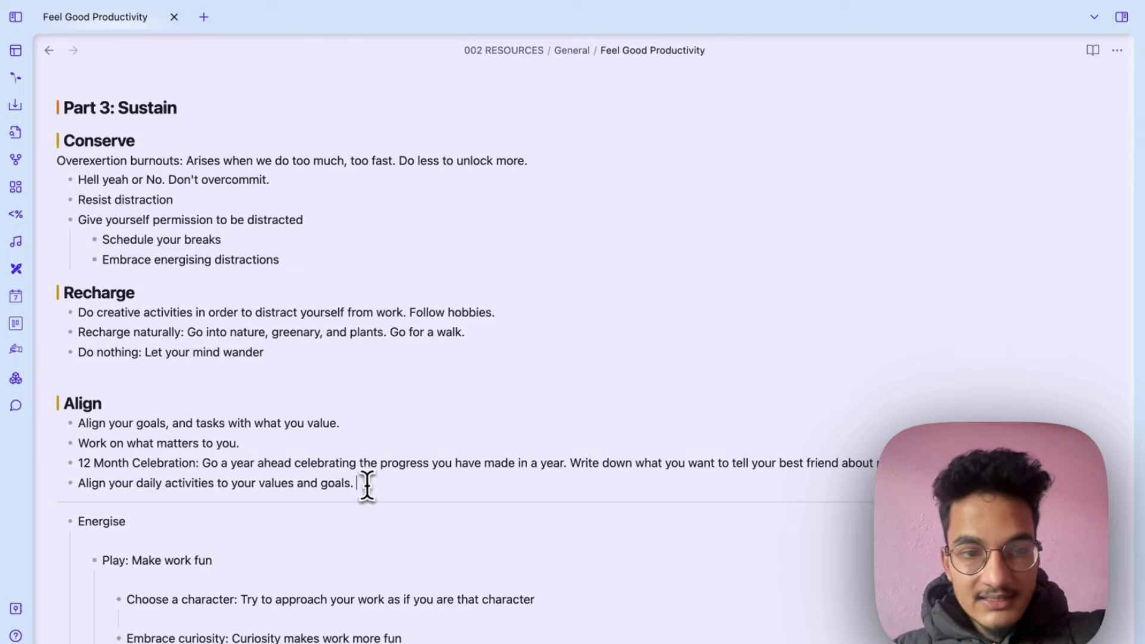
drag(367, 485, 61, 108)
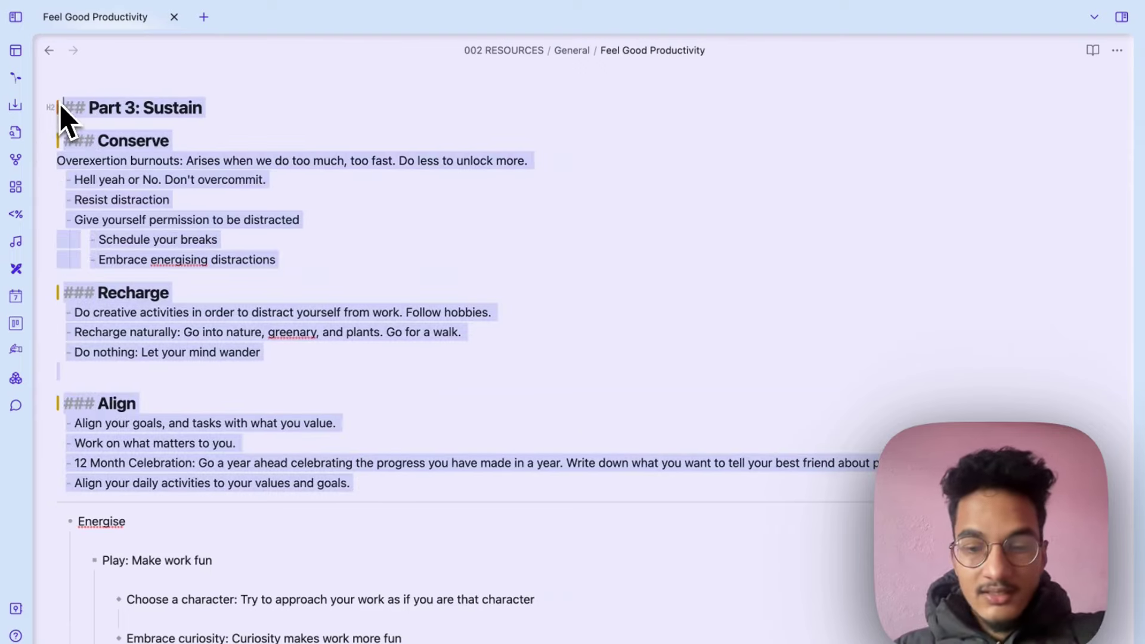
- Run Gemini Assistant's Summarize(selection) to add a five-bullet summary callout below Align
key(super+p)
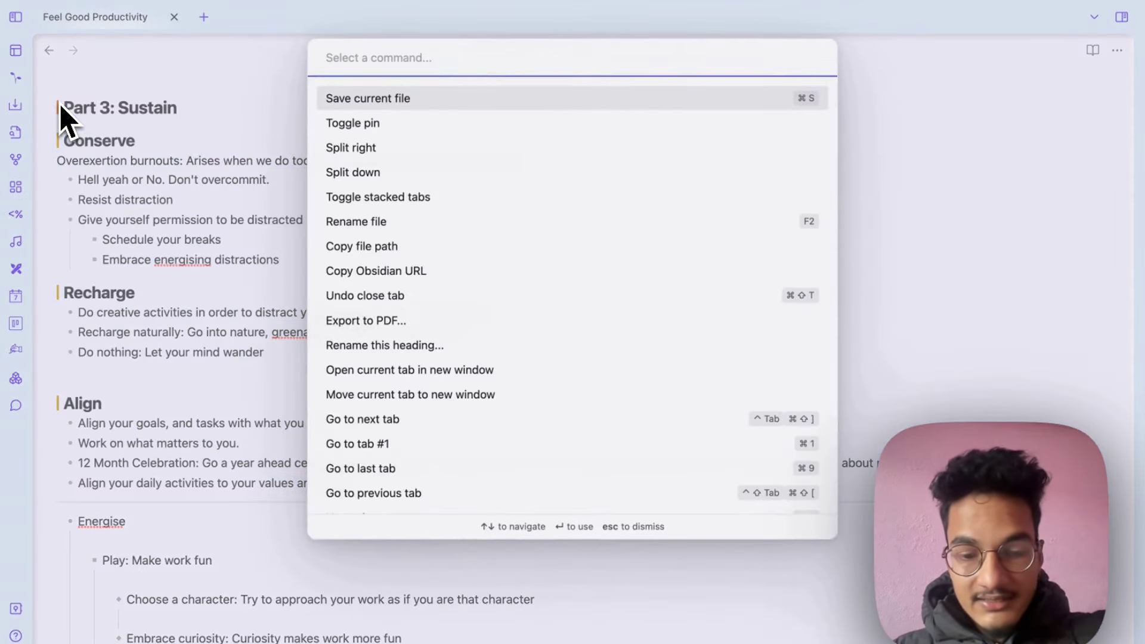
text(gemin)
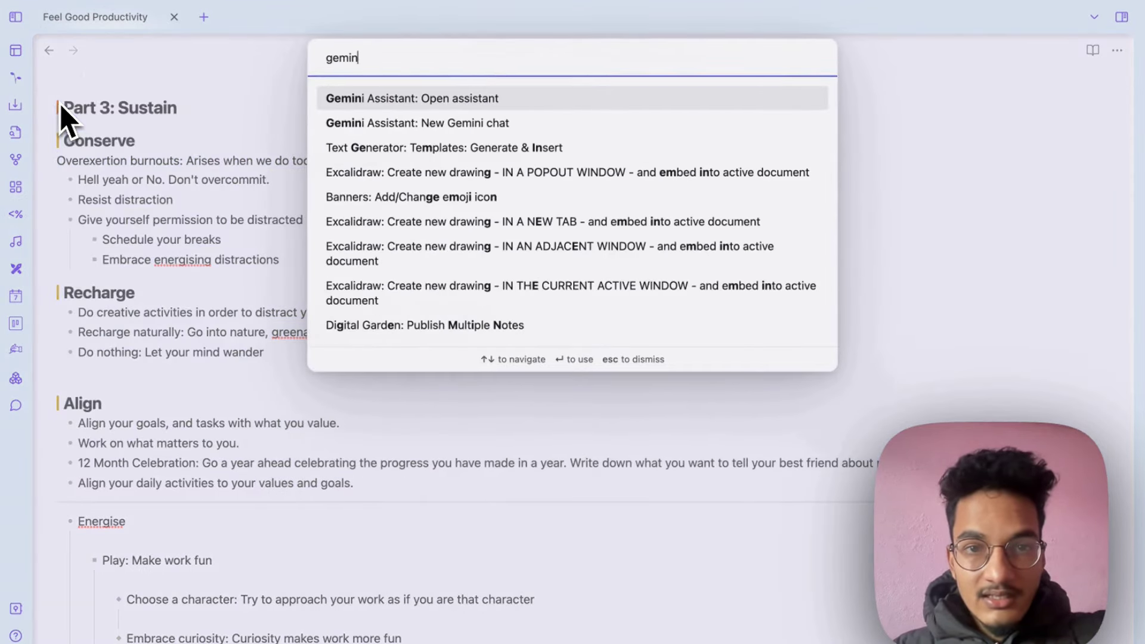
click(382, 123)
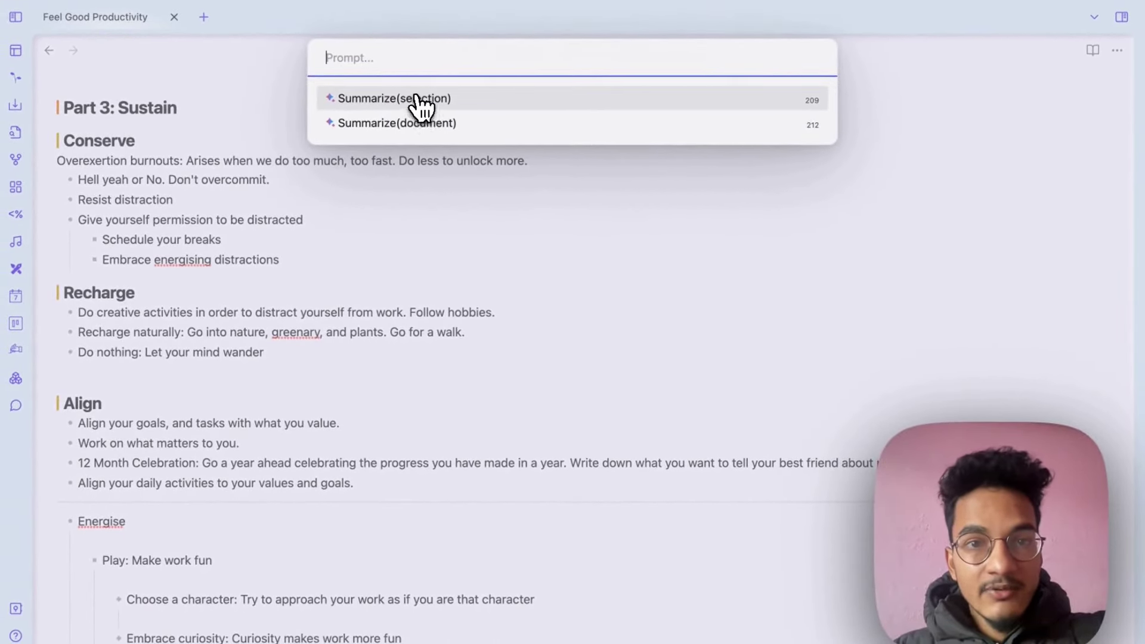
click(420, 99)
scroll(137, 549, down, 4)
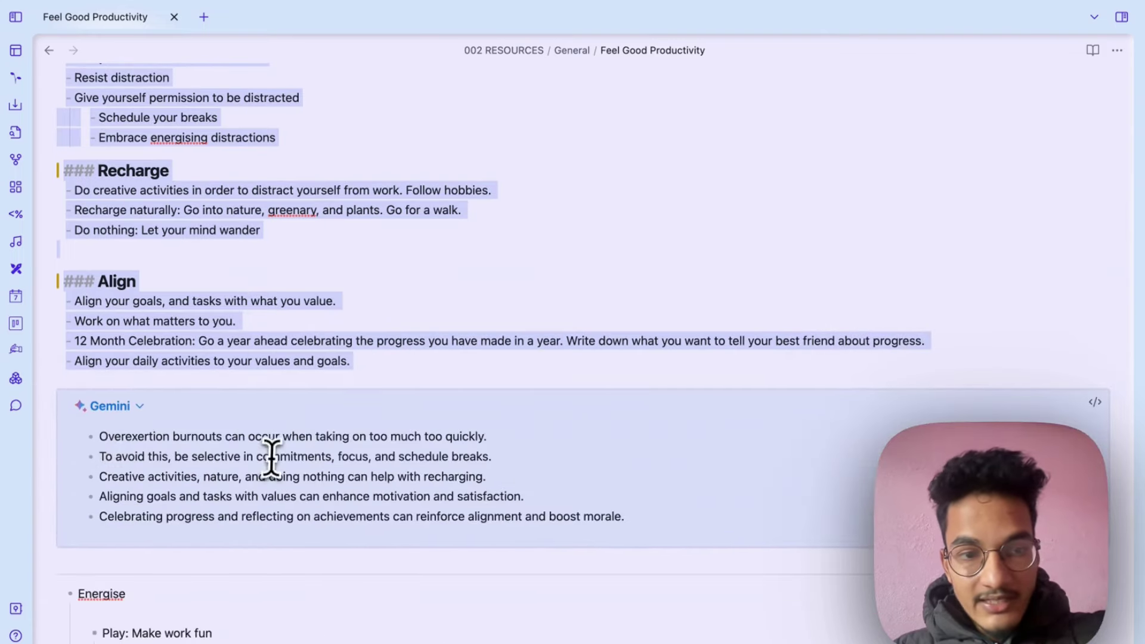
scroll(271, 462, down, 2)
scroll(271, 465, up, 2)
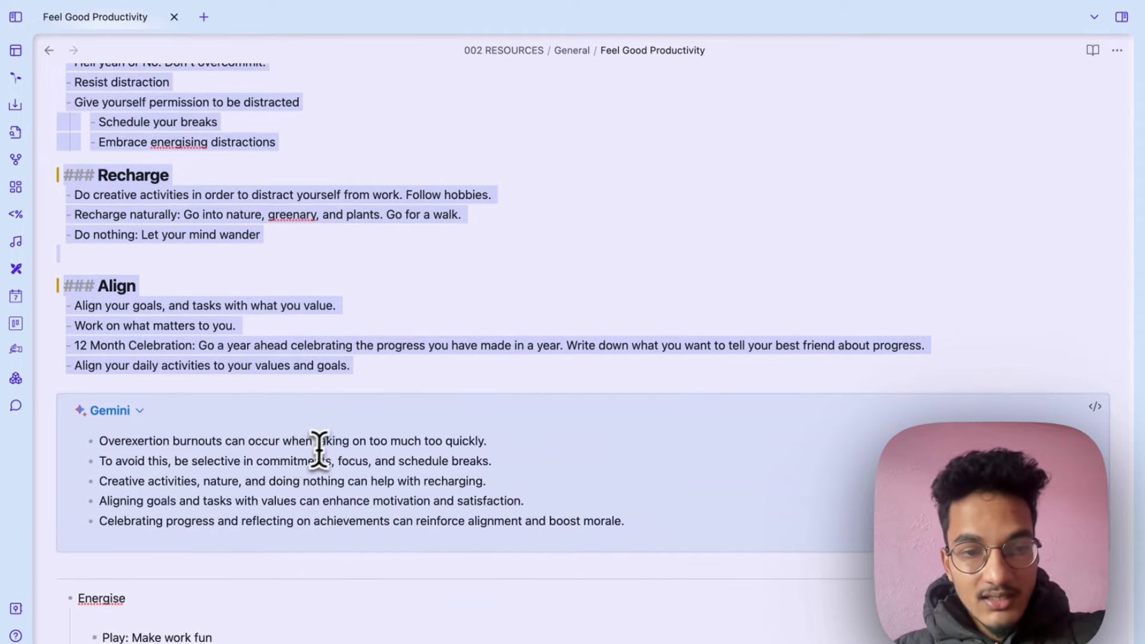
- View the Gemini summary callout in reading mode, collapsing and expanding it once
click(296, 447)
click(185, 440)
key(ctrl+e)
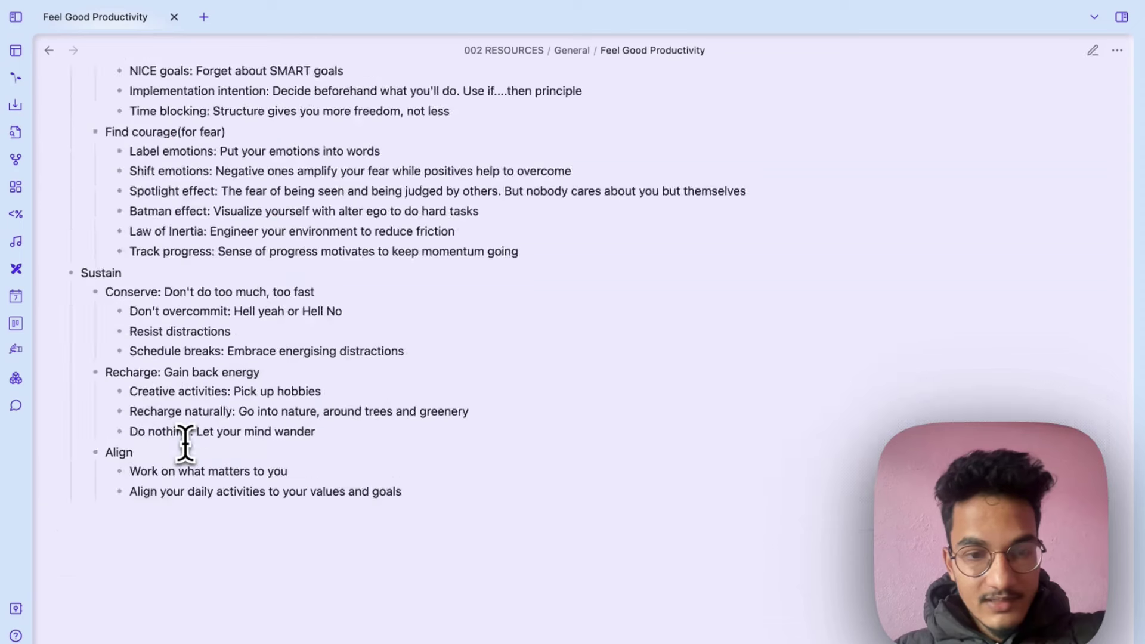
scroll(170, 489, up, 3)
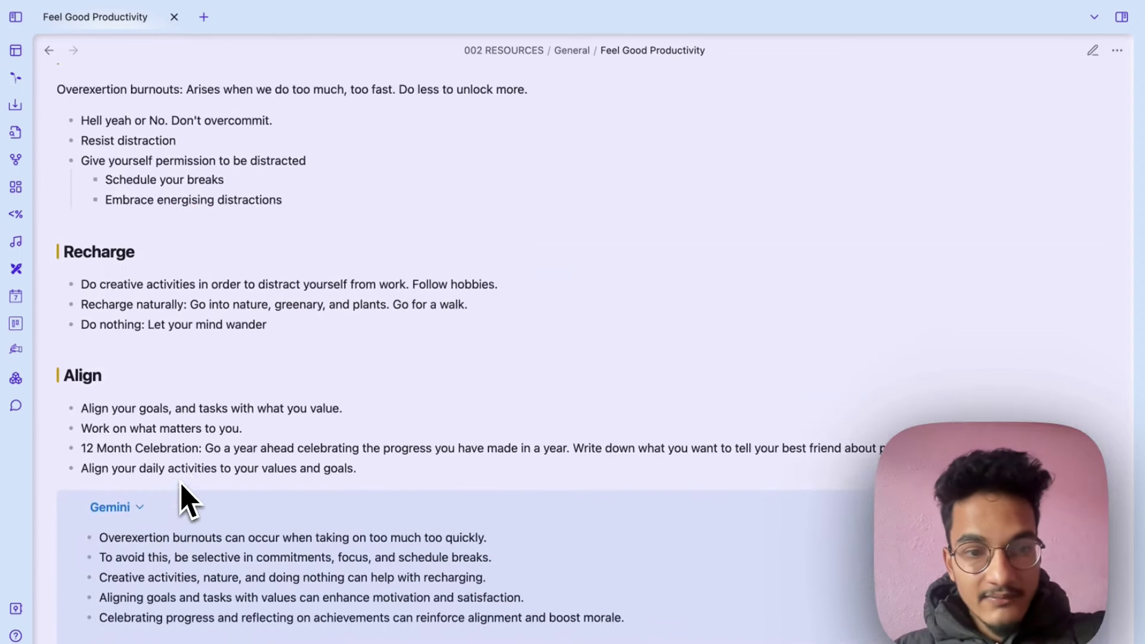
click(139, 544)
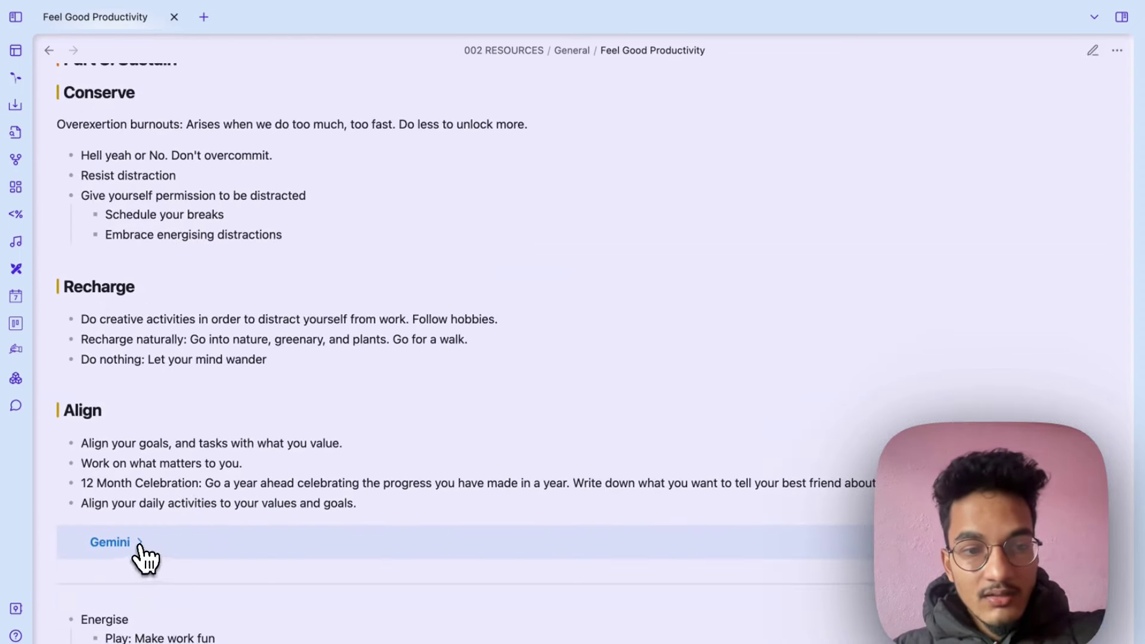
click(142, 544)
scroll(179, 607, down, 2)
scroll(184, 578, up, 3)
- Return to editing mode and start a new empty Gemini chat from the Gemini prompt choices
key(ctrl+e)
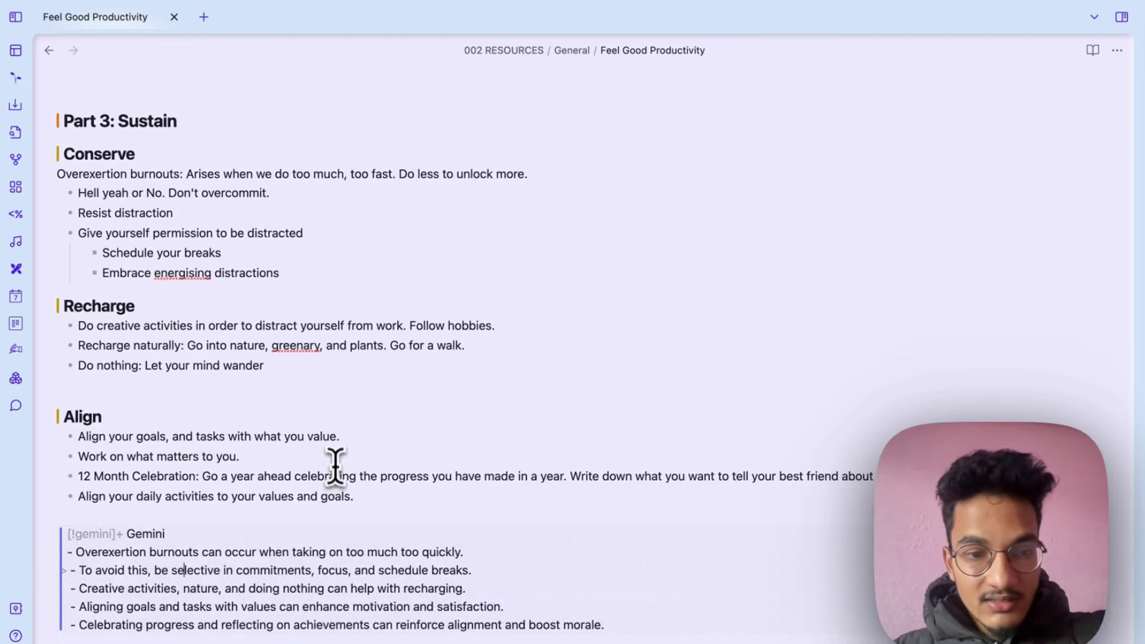
click(390, 496)
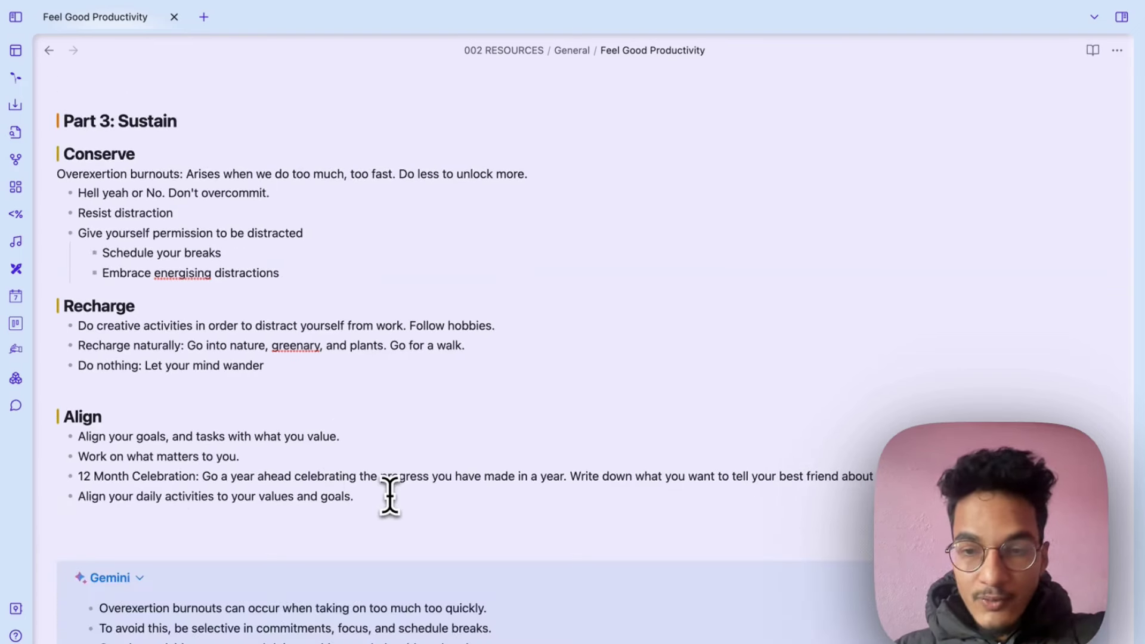
key(ctrl+shift+g)
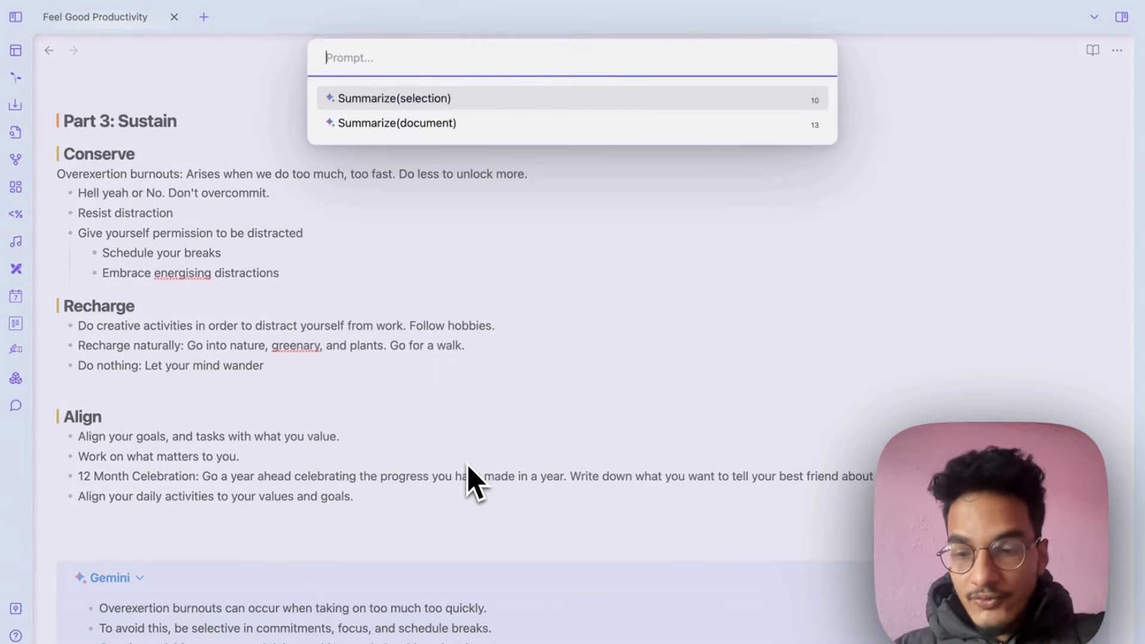
key(Down)
key(Return)
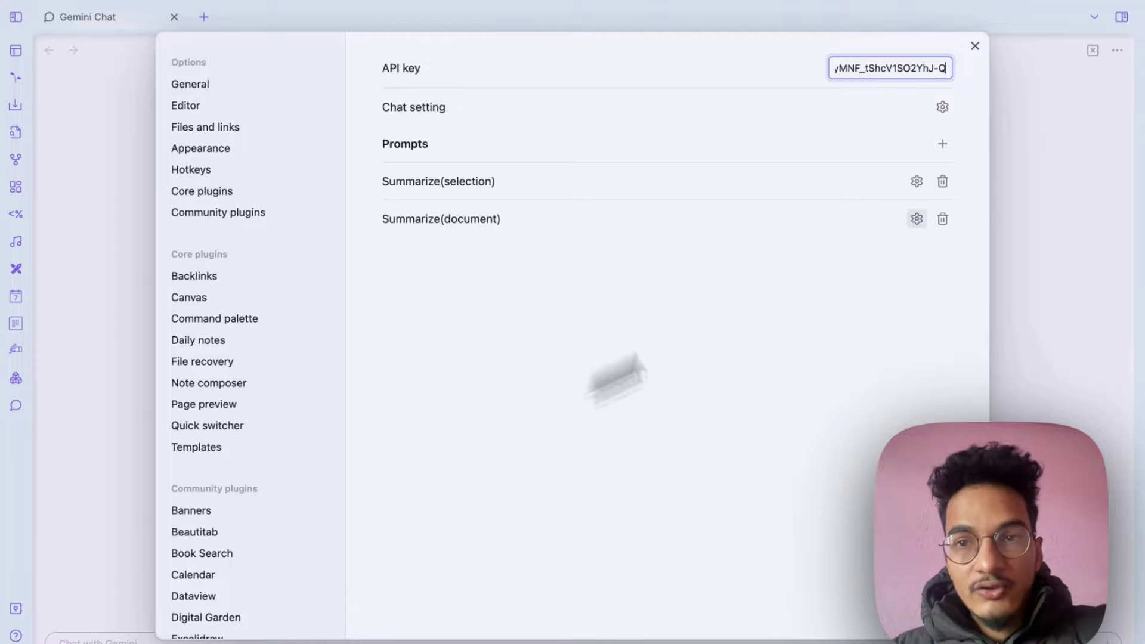
- Commit the stored Gemini API key and close Settings, leaving the empty Gemini Chat tab
click(829, 301)
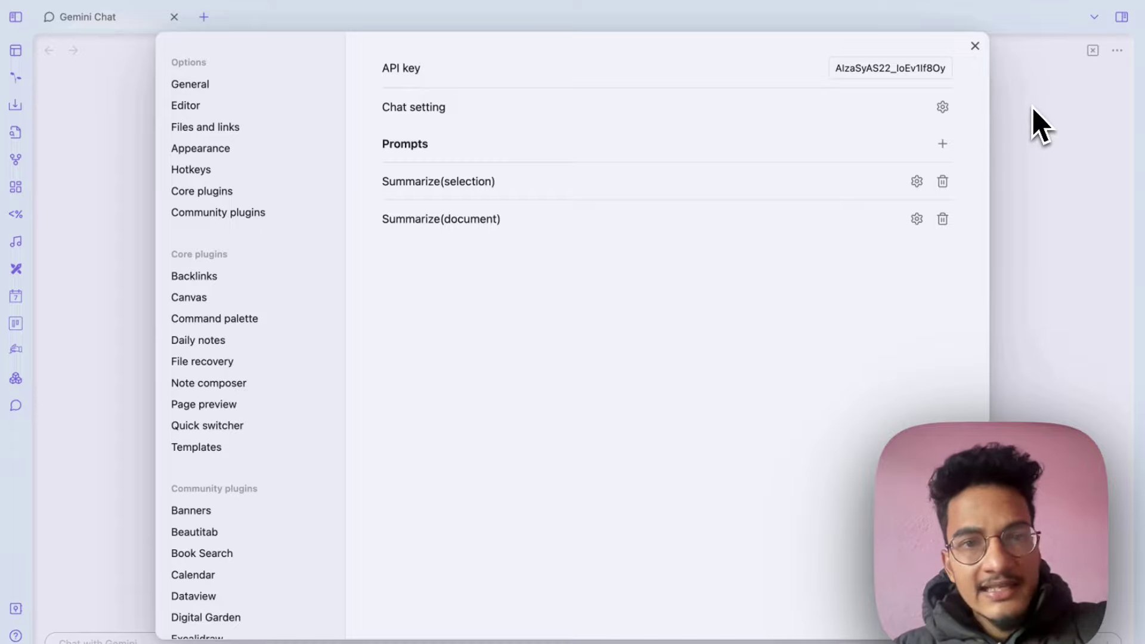
click(975, 46)
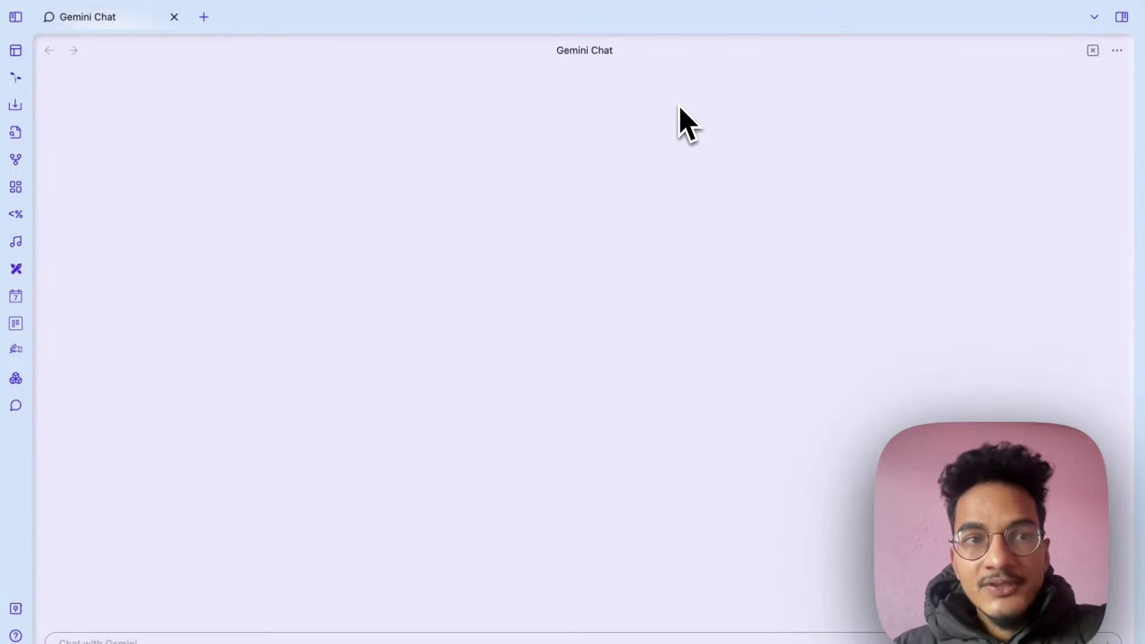